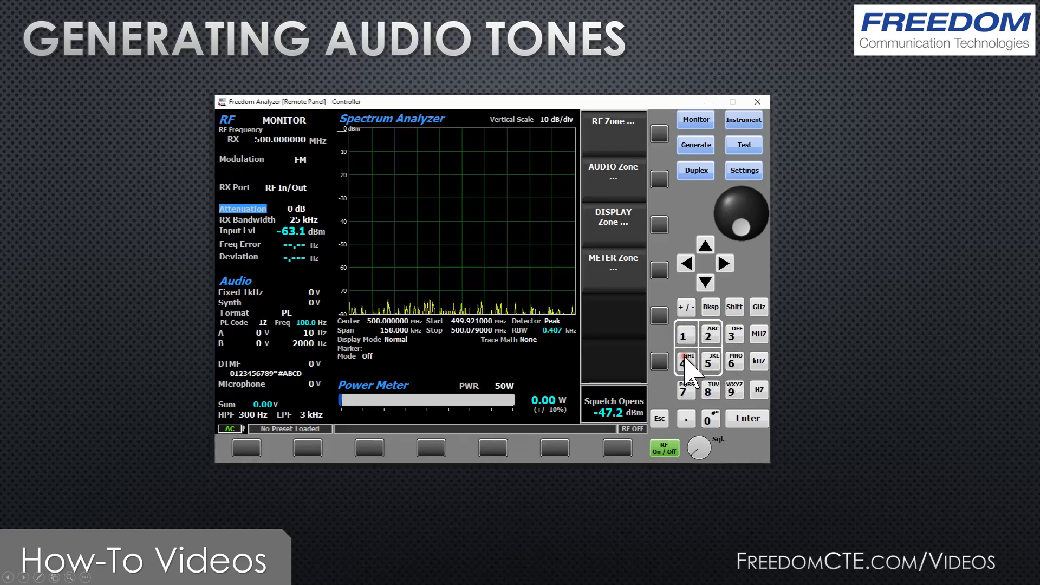
Step: Show the audio generator settings: tone levels at 0 V, PL format at 100.0 Hz
{"action": "left_click", "coordinate": [685, 358]}
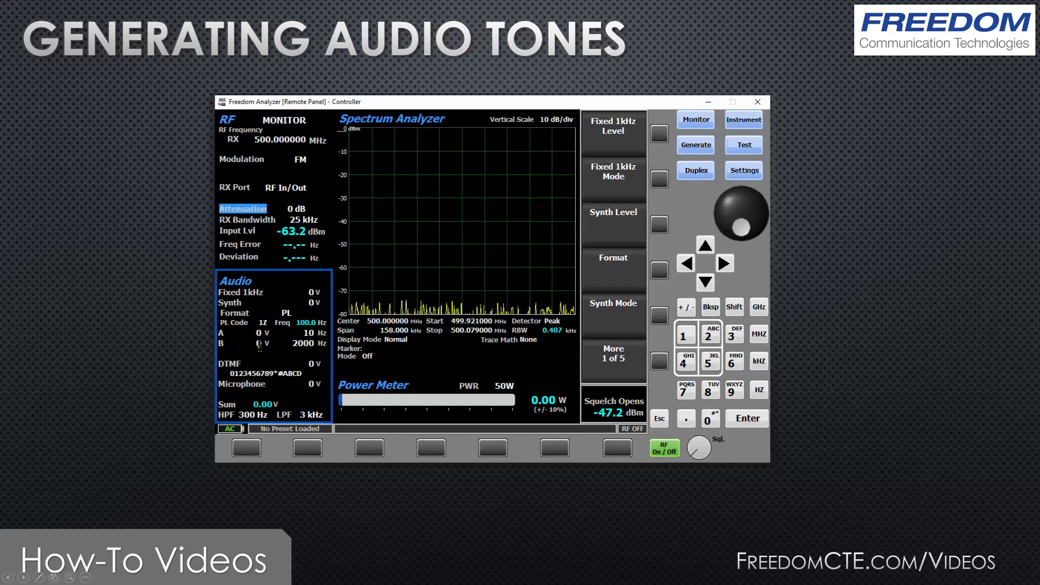
{"action": "left_click", "coordinate": [319, 305]}
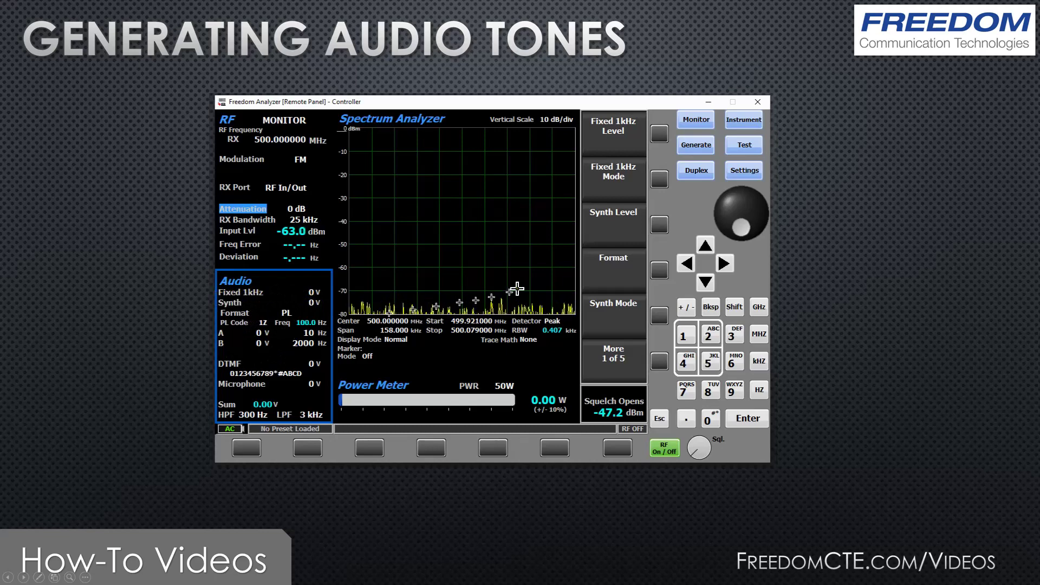
Step: Set the Fixed 1kHz tone level to 1 V and its mode to Continuous
{"action": "left_click", "coordinate": [660, 137]}
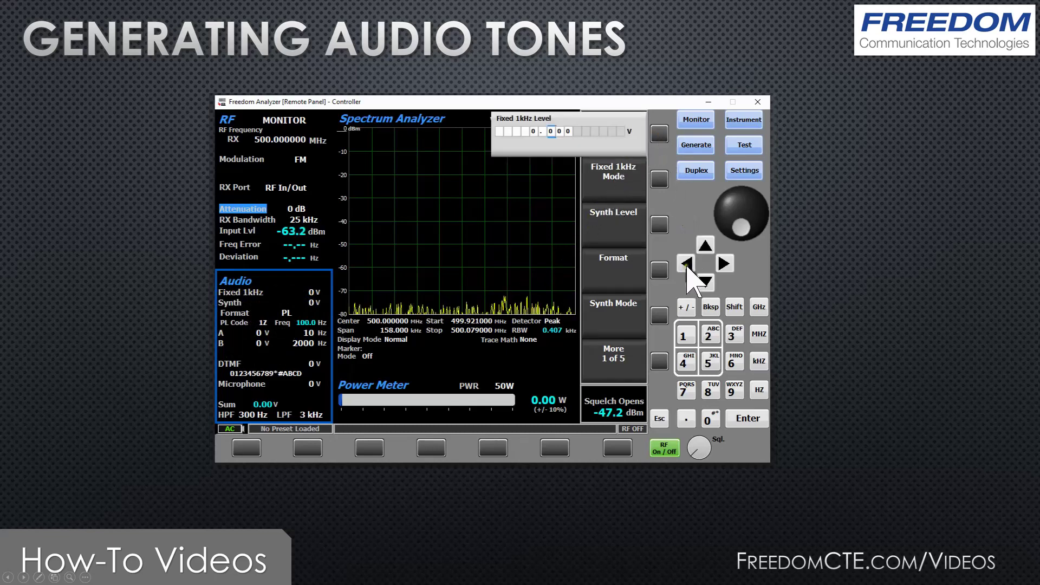
{"action": "left_click", "coordinate": [684, 336]}
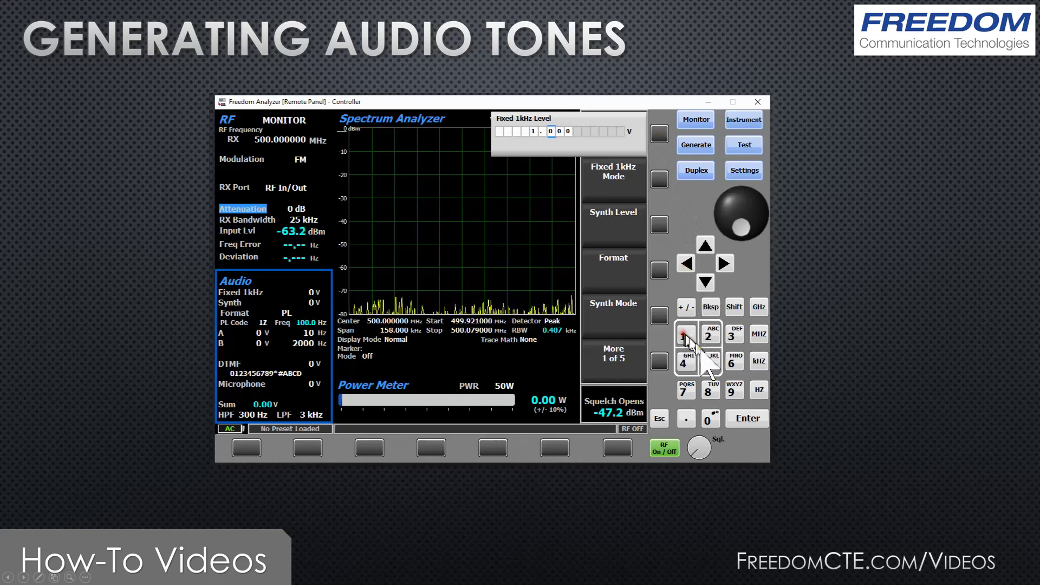
{"action": "left_click", "coordinate": [749, 421]}
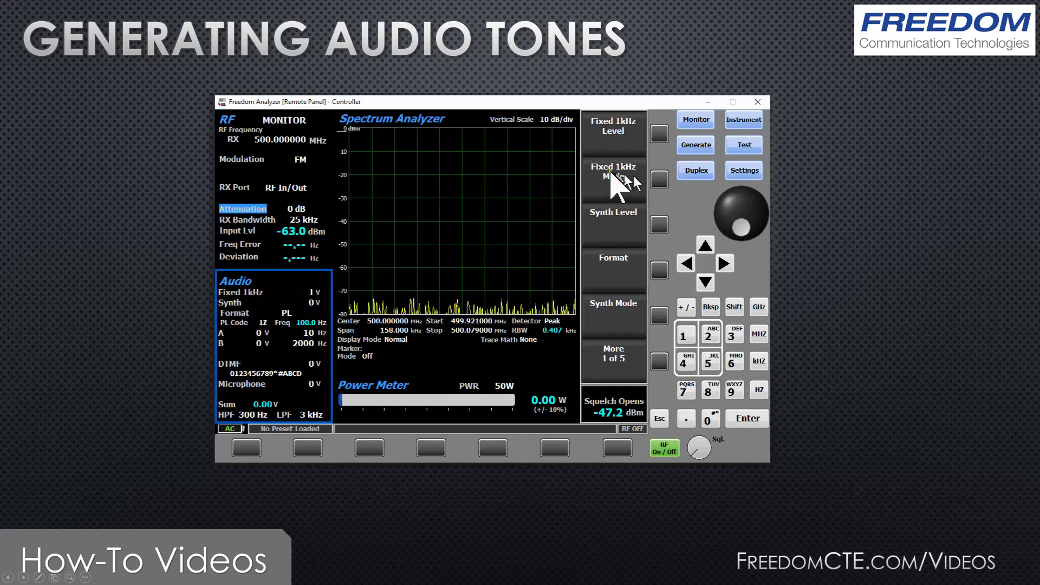
{"action": "left_click", "coordinate": [659, 179]}
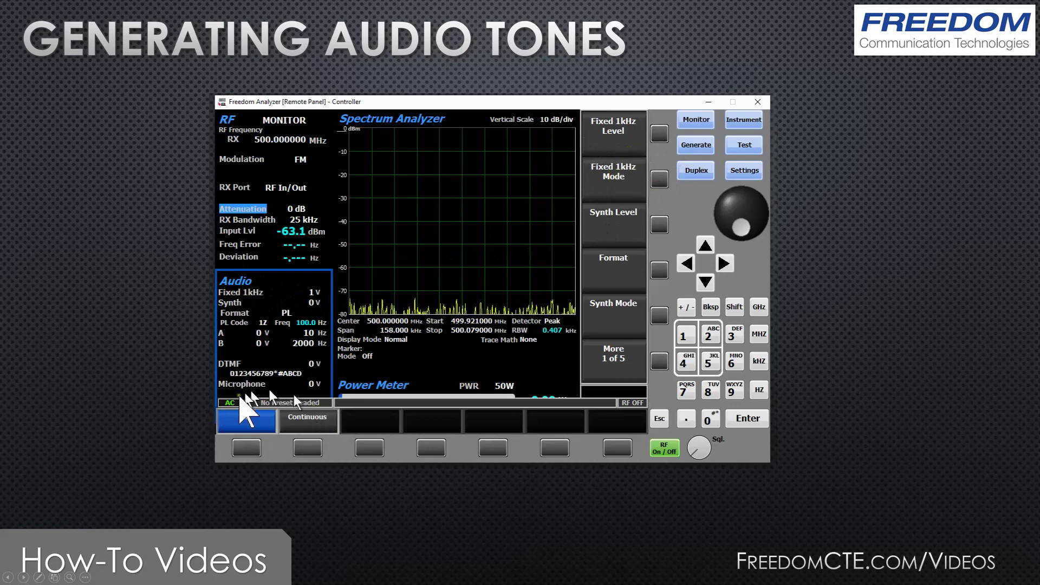
{"action": "left_click", "coordinate": [309, 447]}
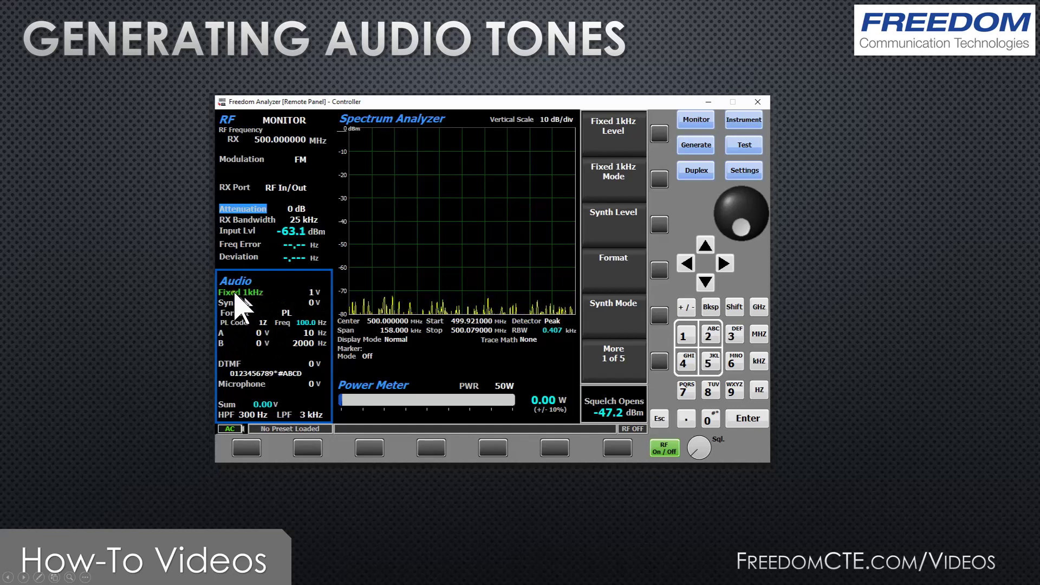
{"action": "key", "text": "Right"}
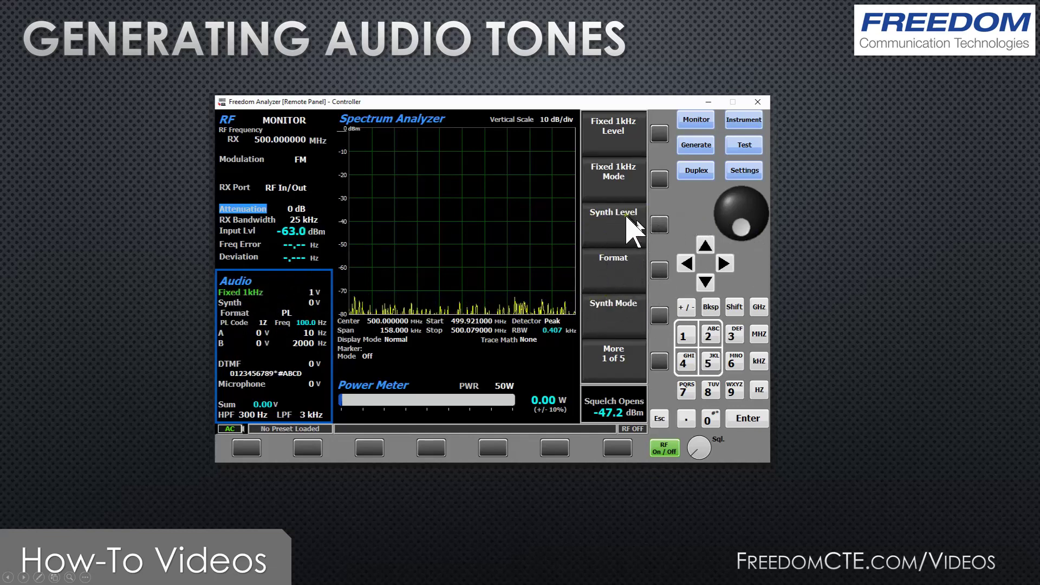
Step: Keep PL as the tone format and open the Synth Level entry at 0.000 V
{"action": "left_click", "coordinate": [658, 269]}
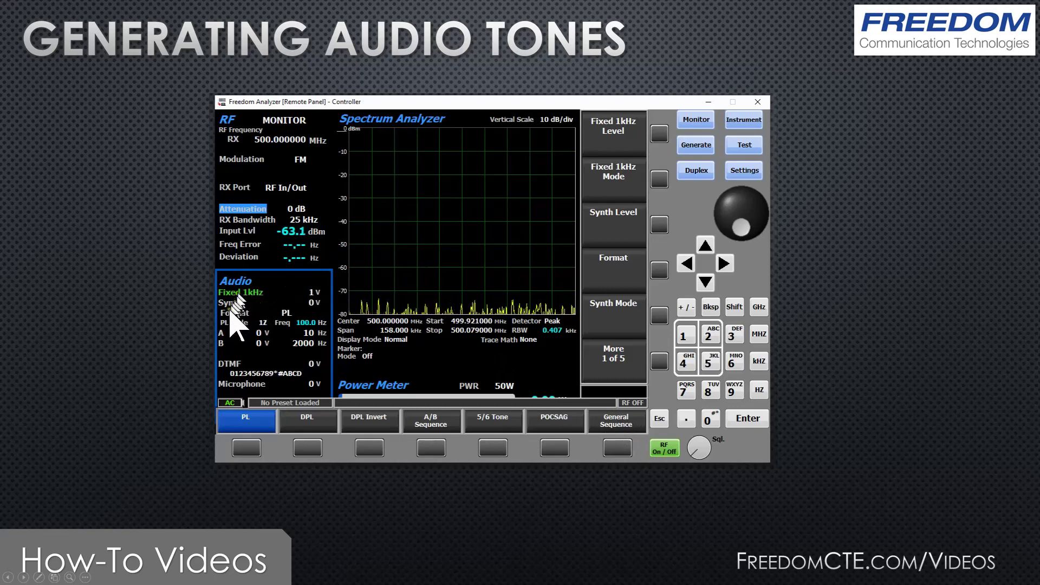
{"action": "left_click", "coordinate": [246, 448]}
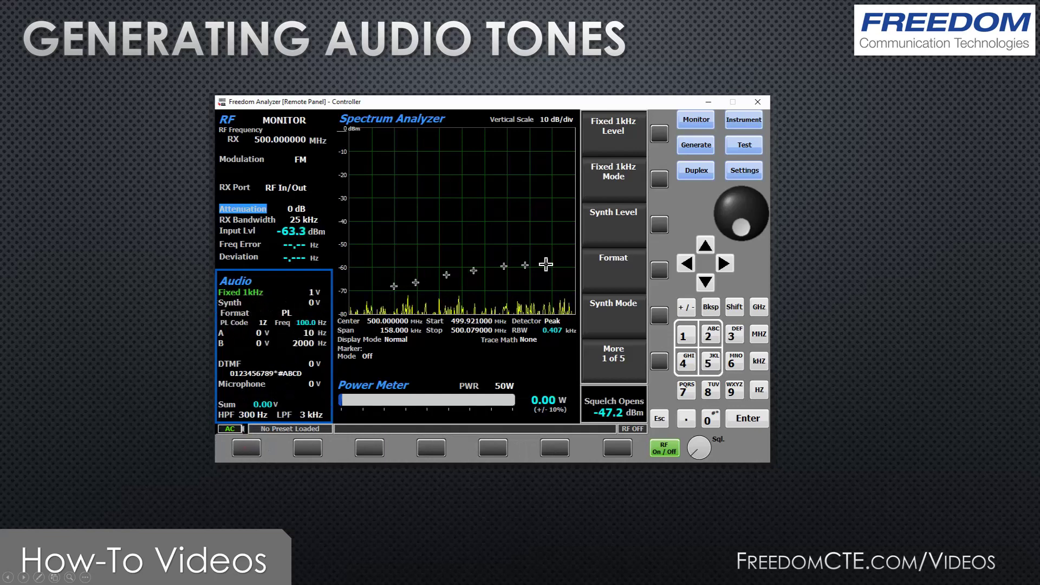
{"action": "left_click", "coordinate": [659, 224]}
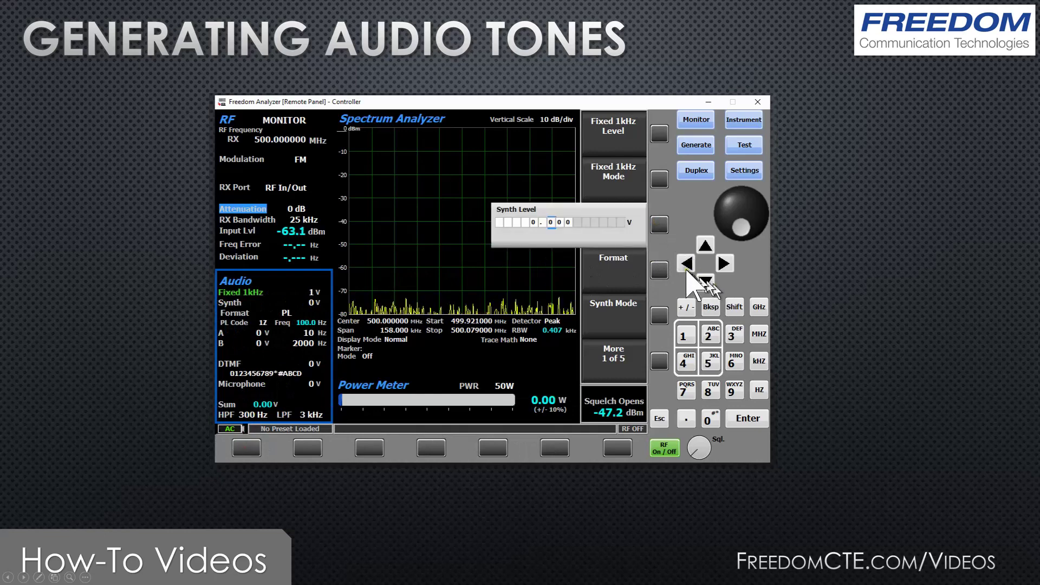
Step: Set the synth tone to 1 V, Continuous, and switch the analyzer to Generate mode
{"action": "left_click", "coordinate": [686, 263]}
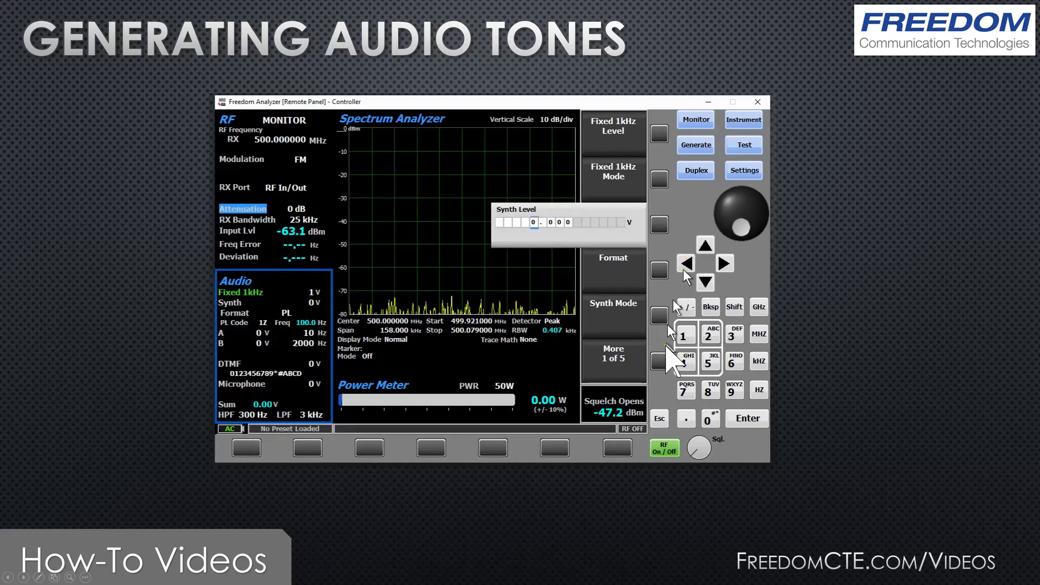
{"action": "left_click", "coordinate": [687, 332]}
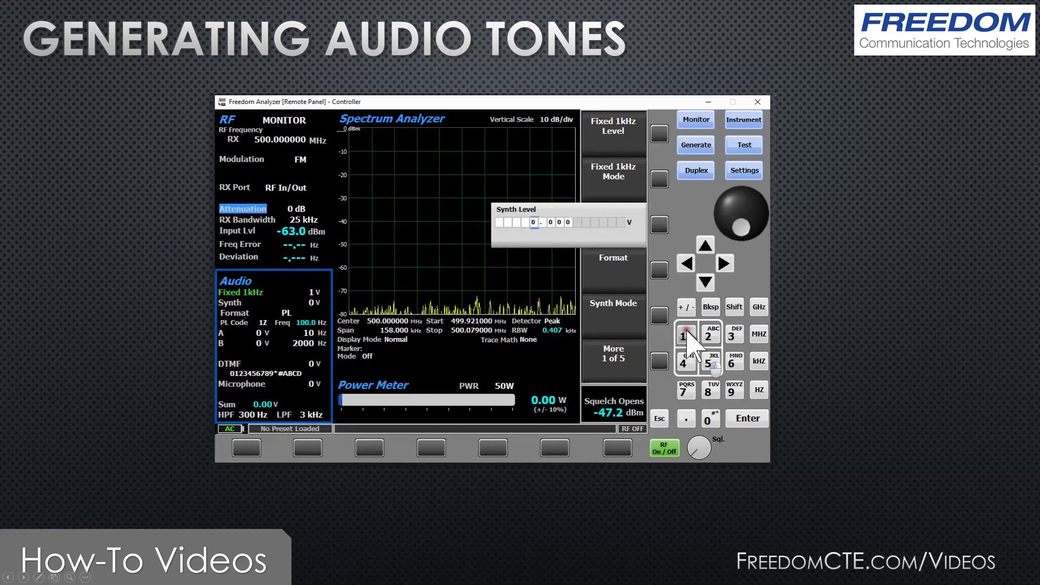
{"action": "left_click", "coordinate": [748, 418]}
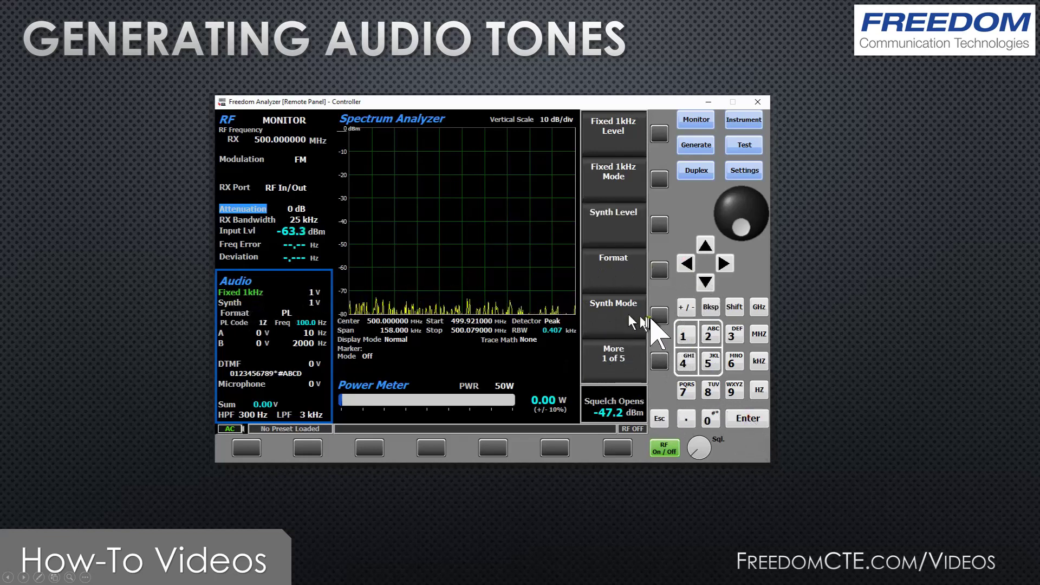
{"action": "left_click", "coordinate": [659, 316]}
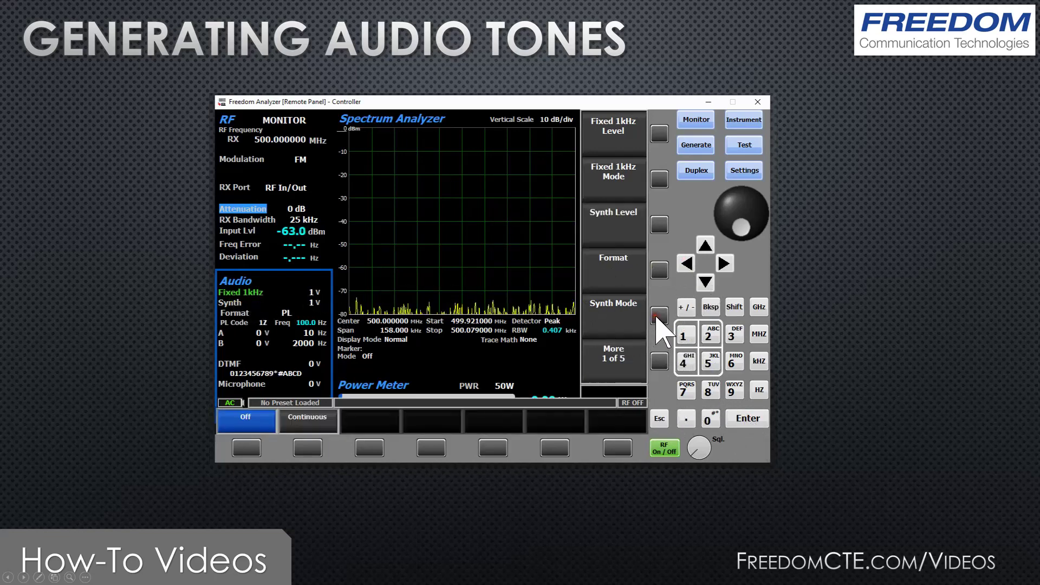
{"action": "left_click", "coordinate": [308, 446]}
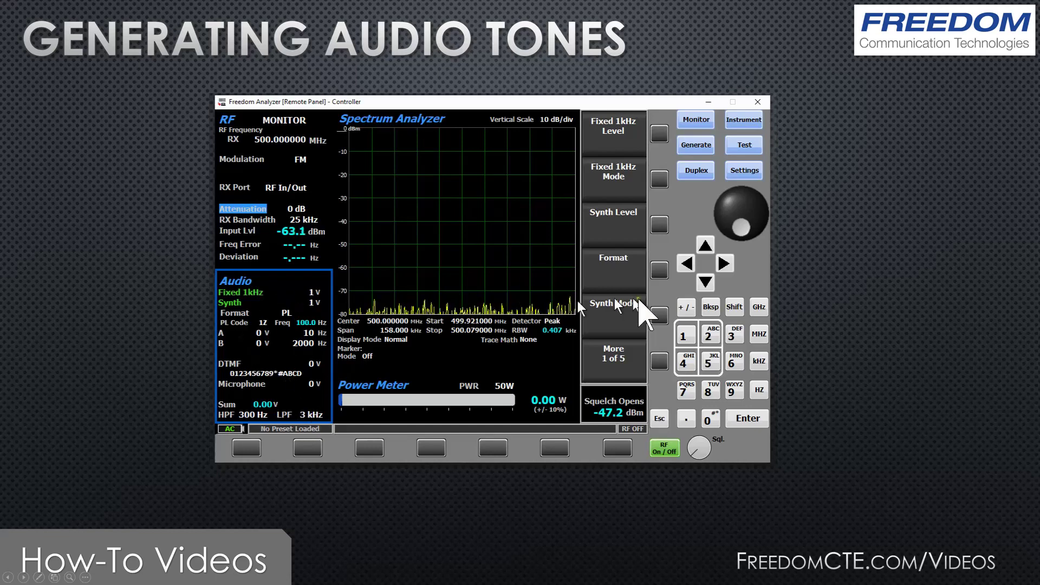
{"action": "left_click", "coordinate": [699, 145]}
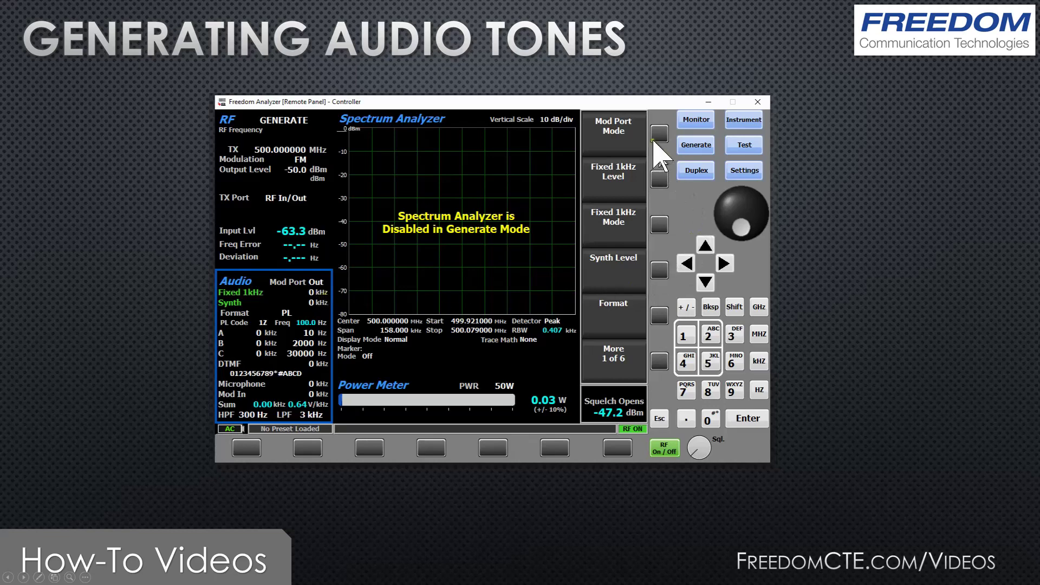
Step: Enter 3 kHz deviation for the Fixed 1kHz tone and 0.6 kHz for the synth tone
{"action": "left_click", "coordinate": [655, 182]}
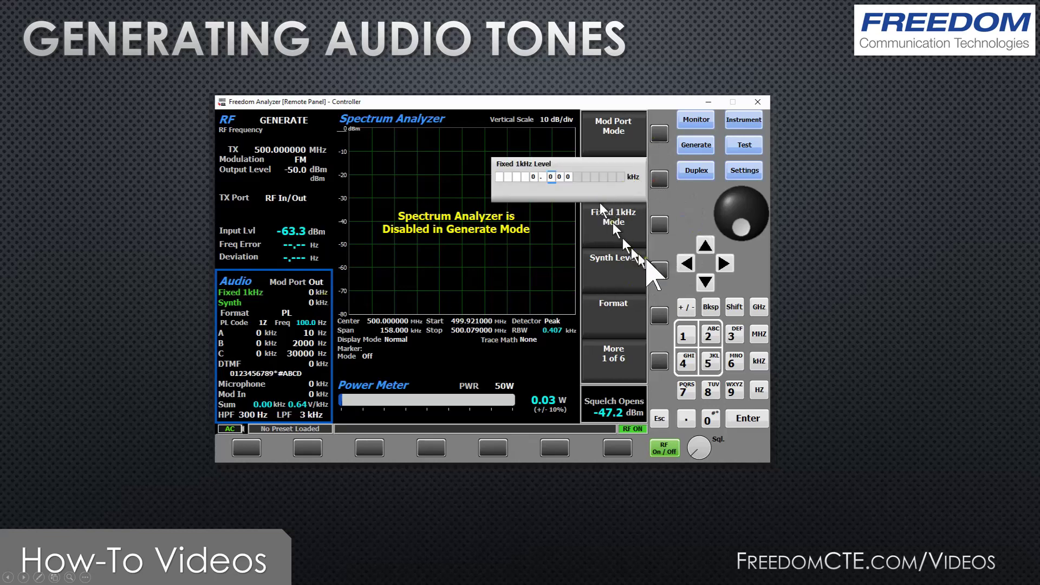
{"action": "left_click", "coordinate": [731, 335]}
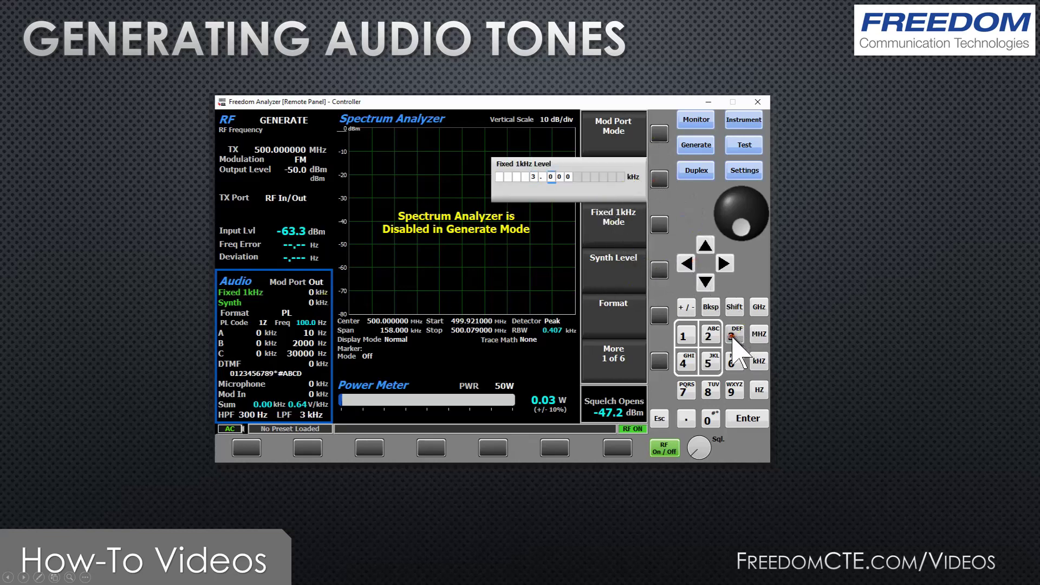
{"action": "left_click", "coordinate": [748, 419]}
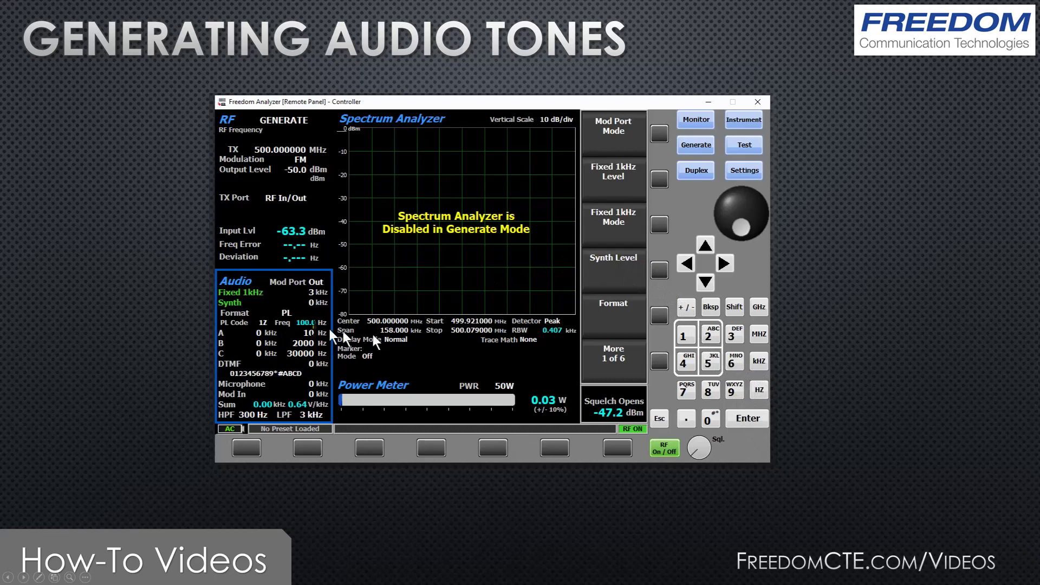
{"action": "left_click", "coordinate": [659, 269]}
{"action": "left_click", "coordinate": [732, 362]}
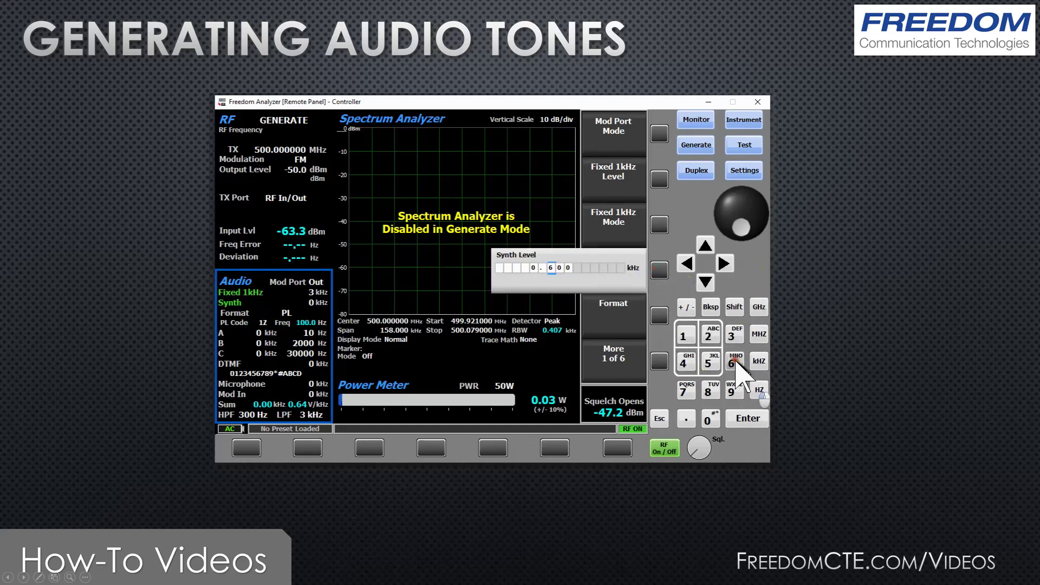
{"action": "left_click", "coordinate": [749, 419]}
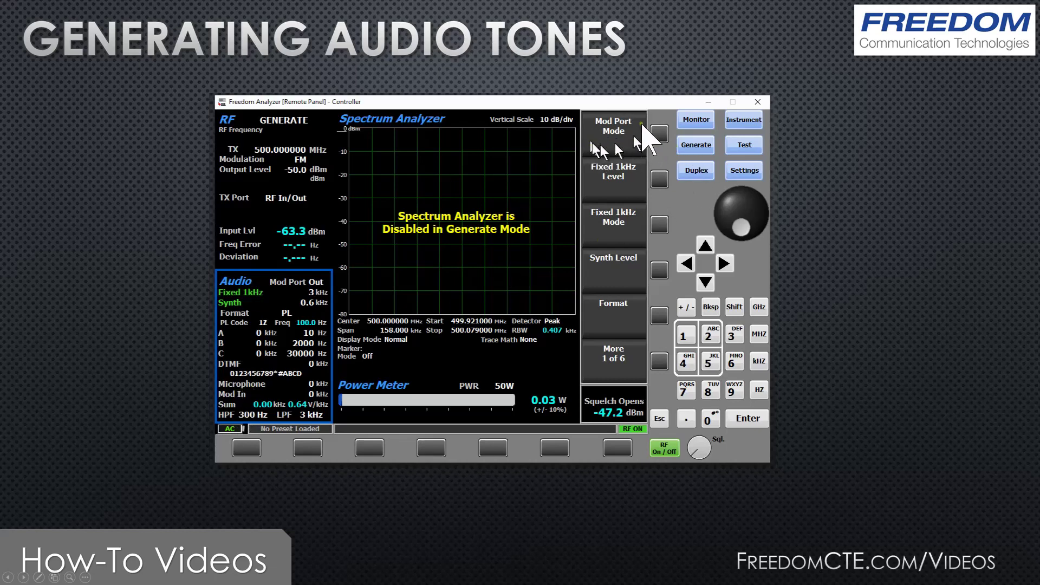
{"action": "left_click", "coordinate": [660, 133]}
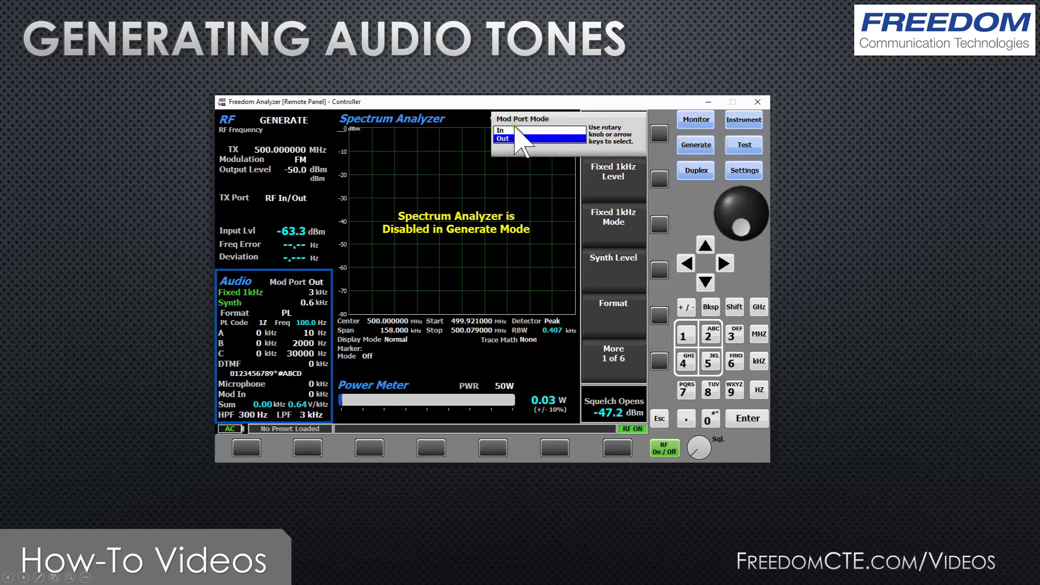
{"action": "left_click", "coordinate": [660, 419]}
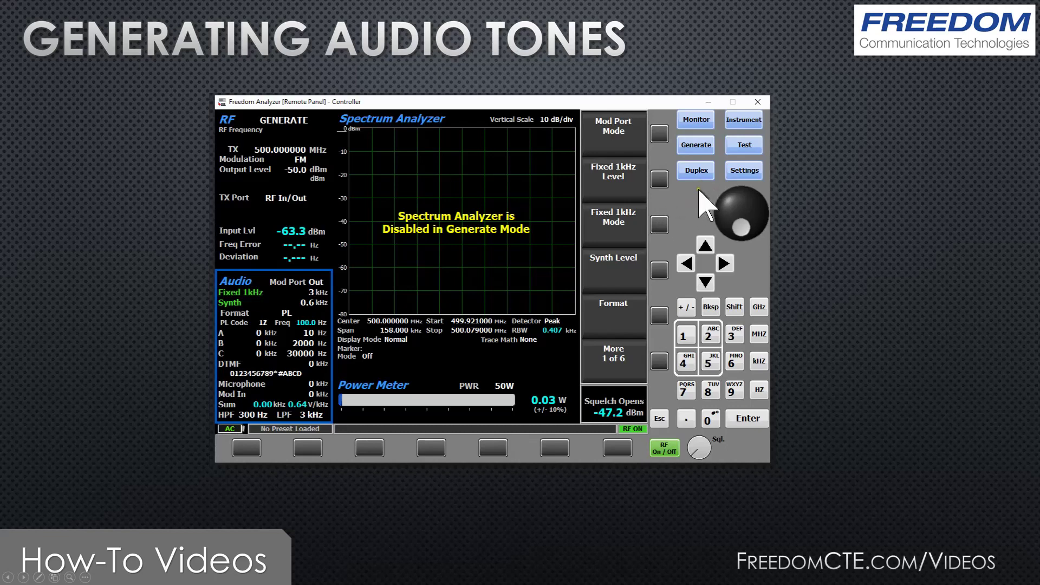
{"action": "left_click", "coordinate": [692, 172]}
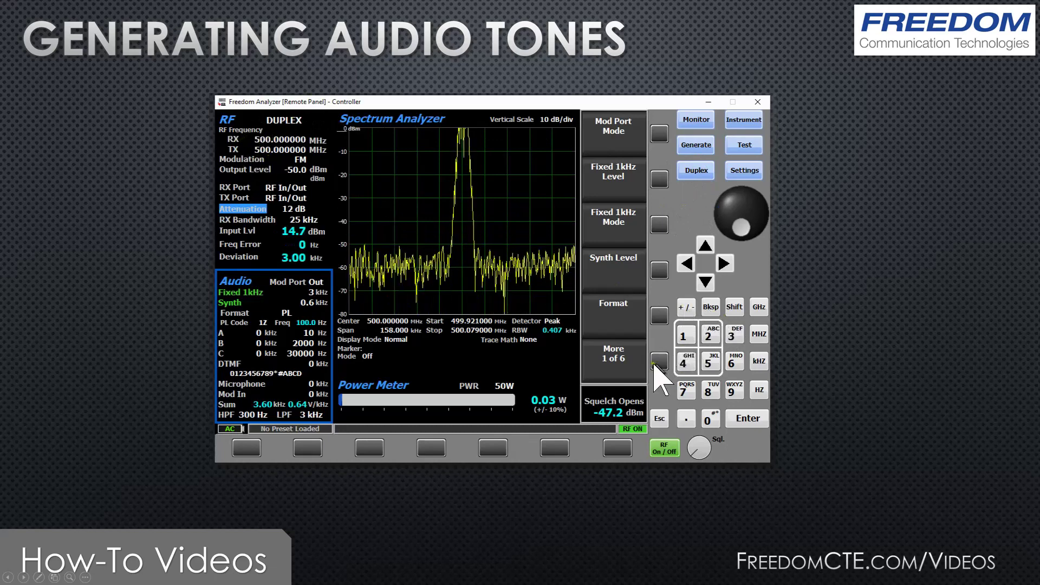
Step: Set the RF generator port to Gen Out
{"action": "left_click", "coordinate": [305, 182]}
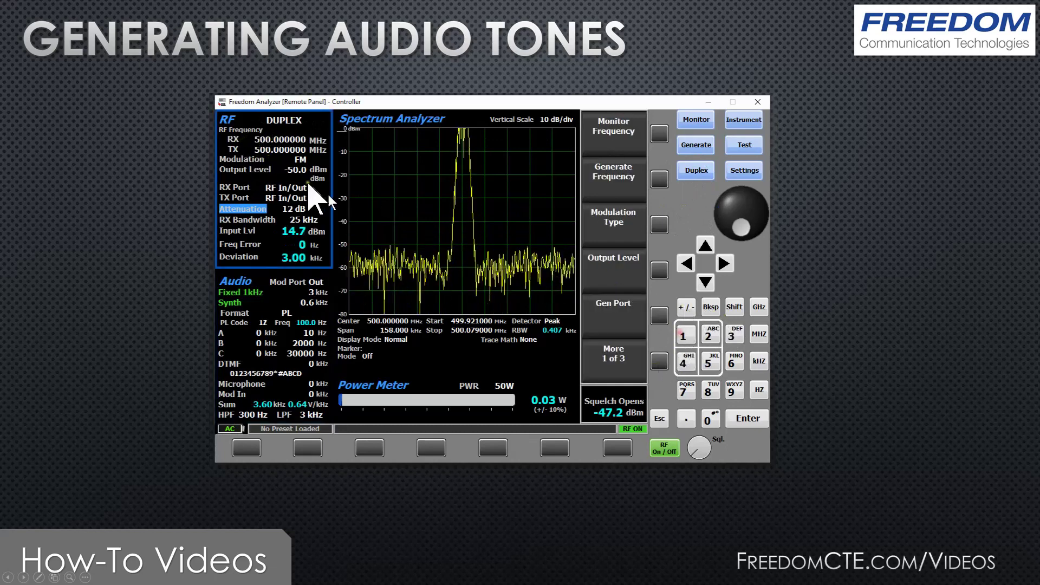
{"action": "left_click", "coordinate": [660, 315]}
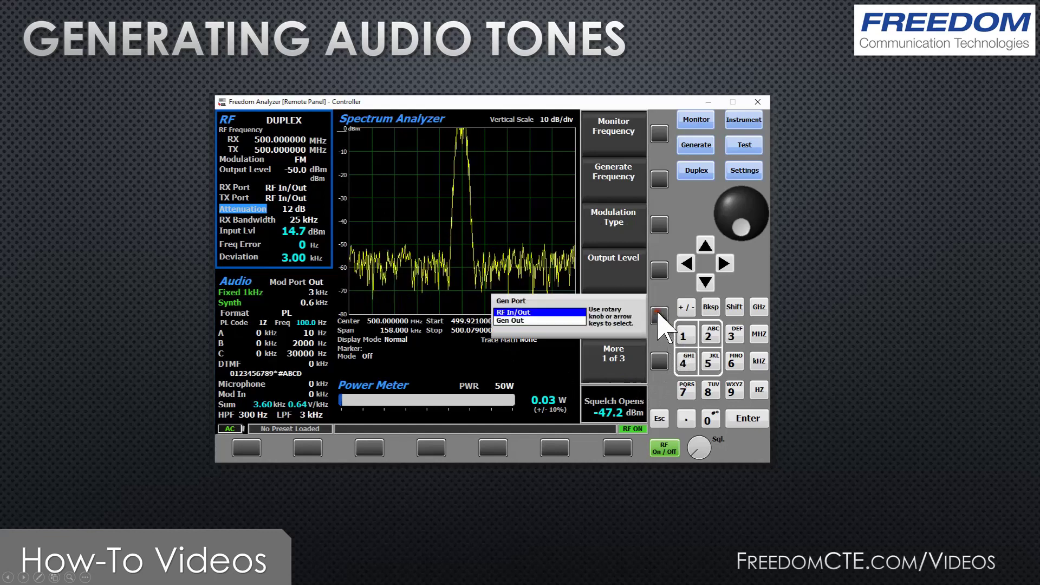
{"action": "left_click", "coordinate": [757, 418]}
Step: Set the RF monitor (receive) port to Antenna
{"action": "left_click", "coordinate": [659, 360]}
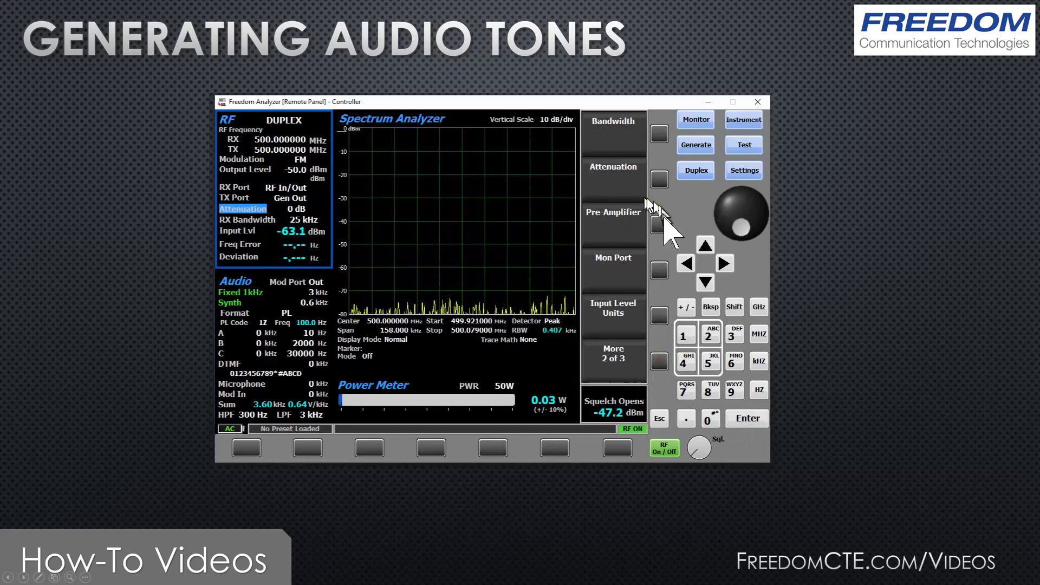
{"action": "left_click", "coordinate": [659, 270]}
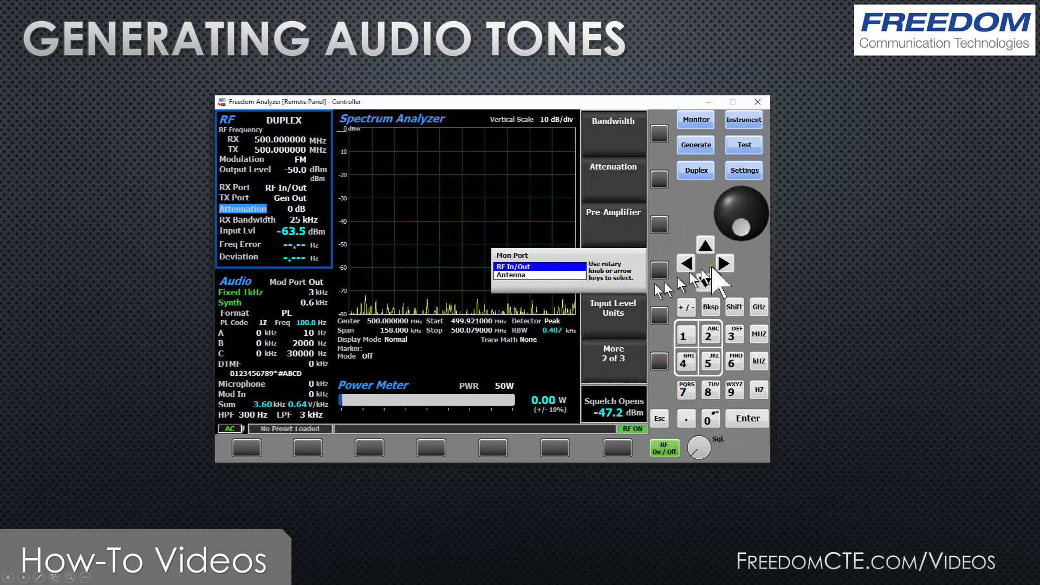
{"action": "left_click", "coordinate": [706, 281]}
{"action": "left_click", "coordinate": [749, 419]}
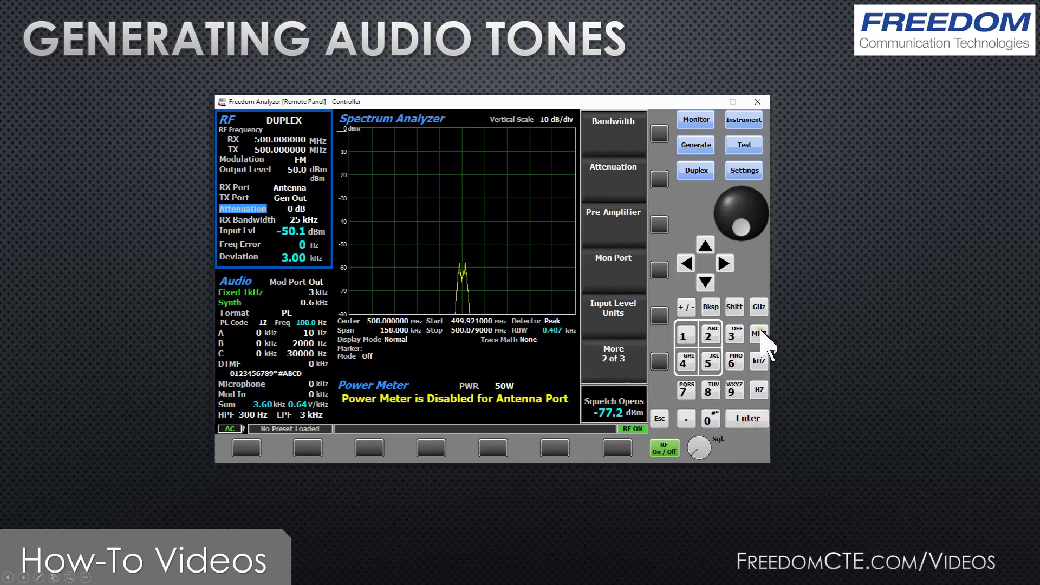
Step: Lower the Spectrum Analyzer reference level to -42 dBm
{"action": "left_click", "coordinate": [483, 214]}
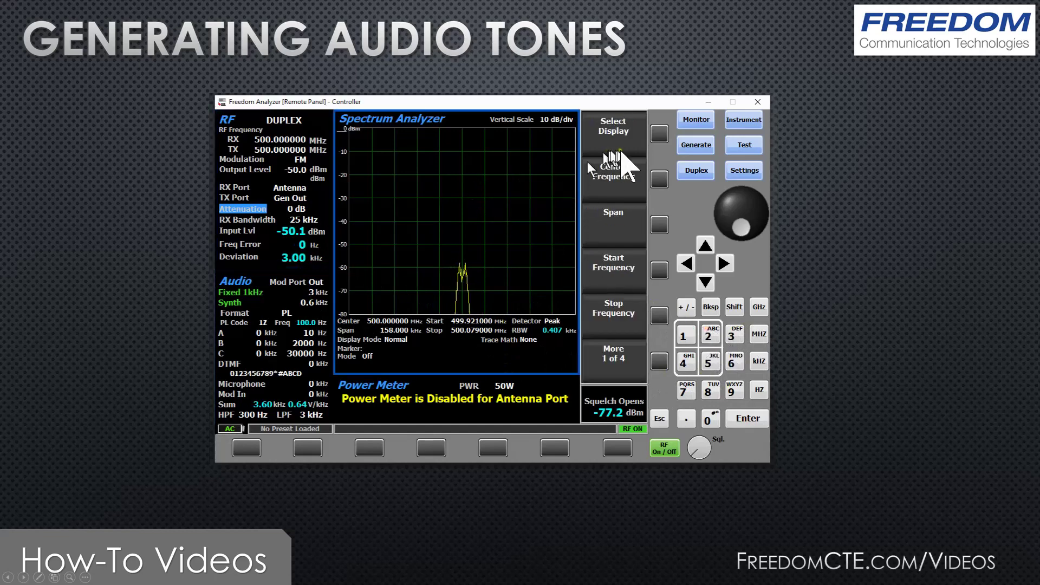
{"action": "left_click", "coordinate": [664, 360]}
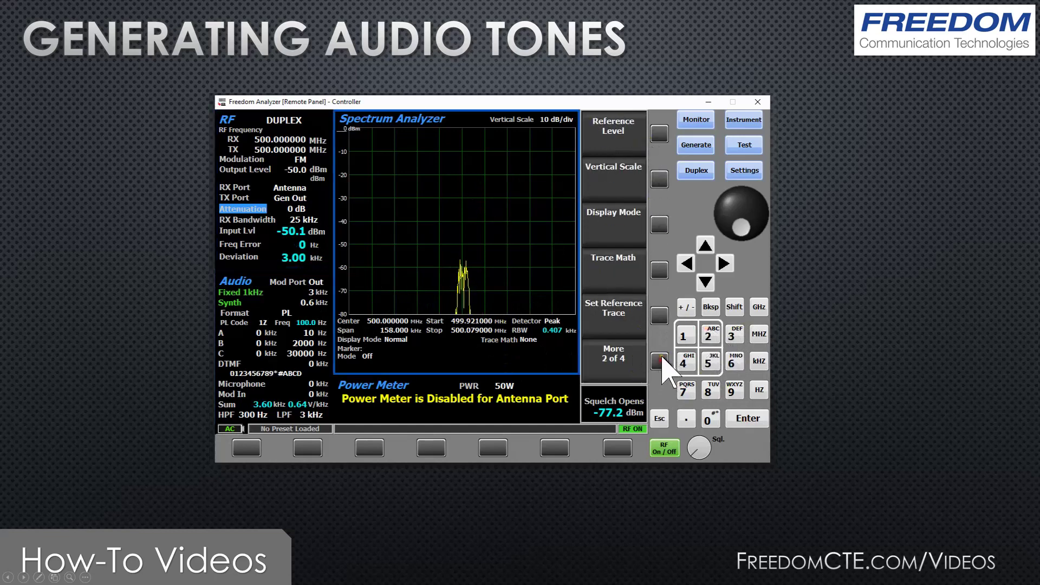
{"action": "left_click", "coordinate": [662, 134]}
{"action": "left_click", "coordinate": [705, 246]}
{"action": "left_click", "coordinate": [706, 246]}
{"action": "left_click", "coordinate": [705, 281]}
{"action": "left_click", "coordinate": [705, 281]}
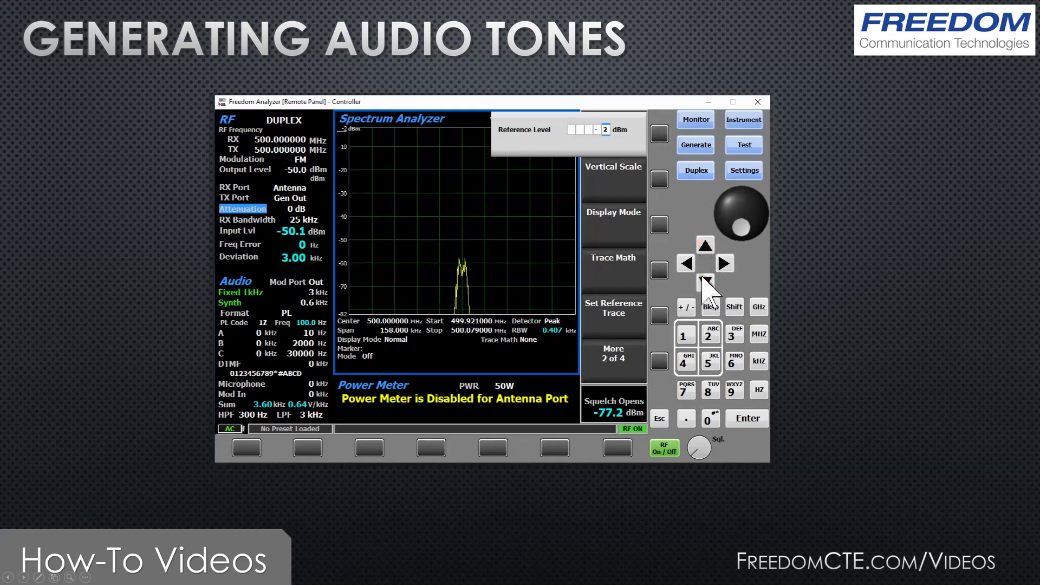
{"action": "left_click", "coordinate": [686, 263]}
{"action": "left_click", "coordinate": [705, 281]}
{"action": "left_click", "coordinate": [706, 282]}
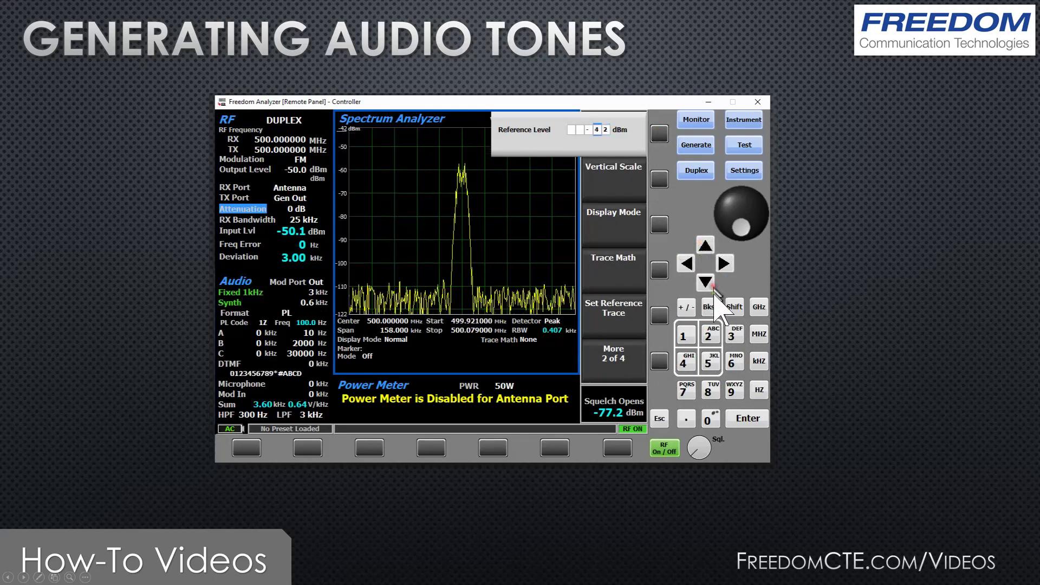
{"action": "left_click", "coordinate": [746, 416]}
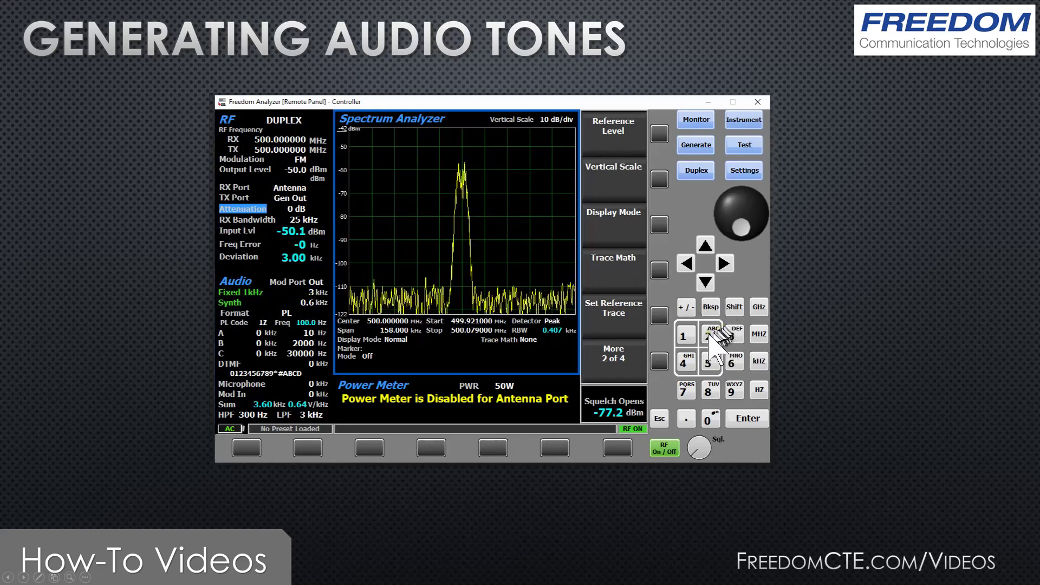
{"action": "left_click", "coordinate": [659, 362]}
Step: Switch the display type to the Modulation Scope
{"action": "left_click", "coordinate": [659, 362]}
{"action": "left_click", "coordinate": [659, 362]}
{"action": "left_click", "coordinate": [659, 133]}
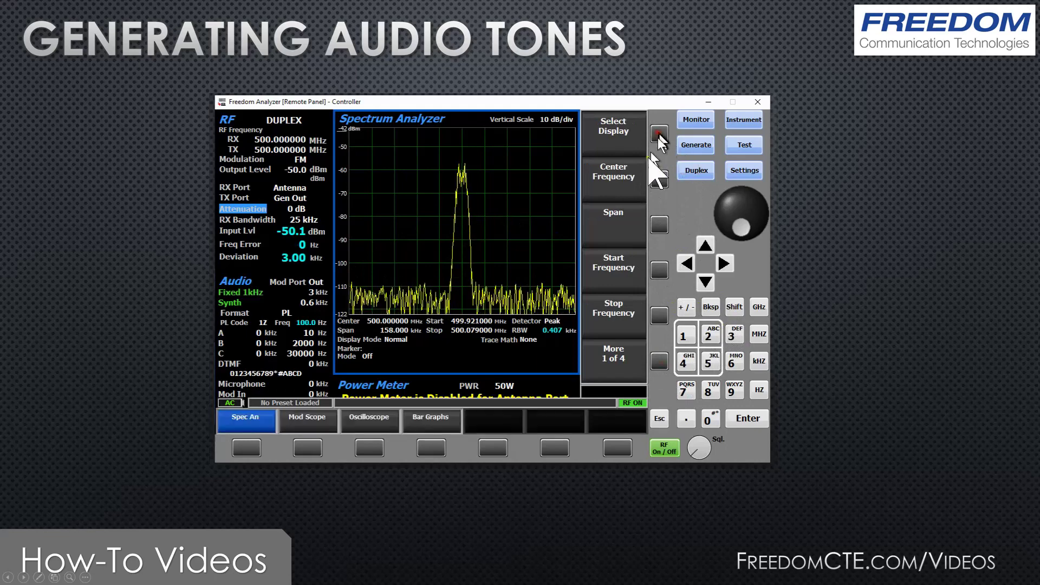
{"action": "left_click", "coordinate": [308, 449]}
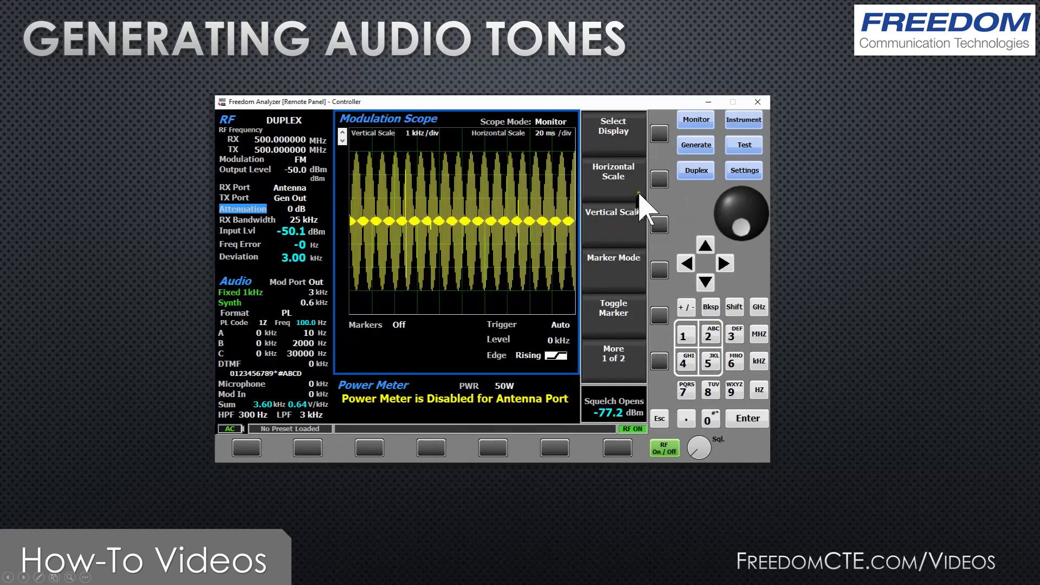
Step: Set the Modulation Scope horizontal scale to 1 ms per division
{"action": "left_click", "coordinate": [659, 179]}
{"action": "left_click", "coordinate": [705, 245]}
{"action": "left_click", "coordinate": [705, 246]}
{"action": "left_click", "coordinate": [705, 245]}
{"action": "left_click", "coordinate": [705, 246]}
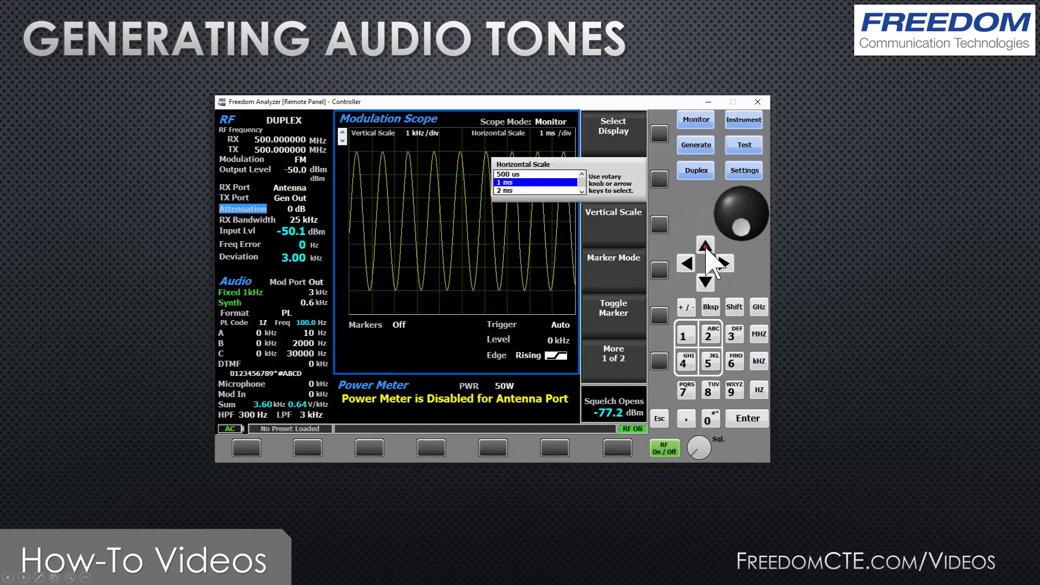
{"action": "left_click", "coordinate": [748, 419]}
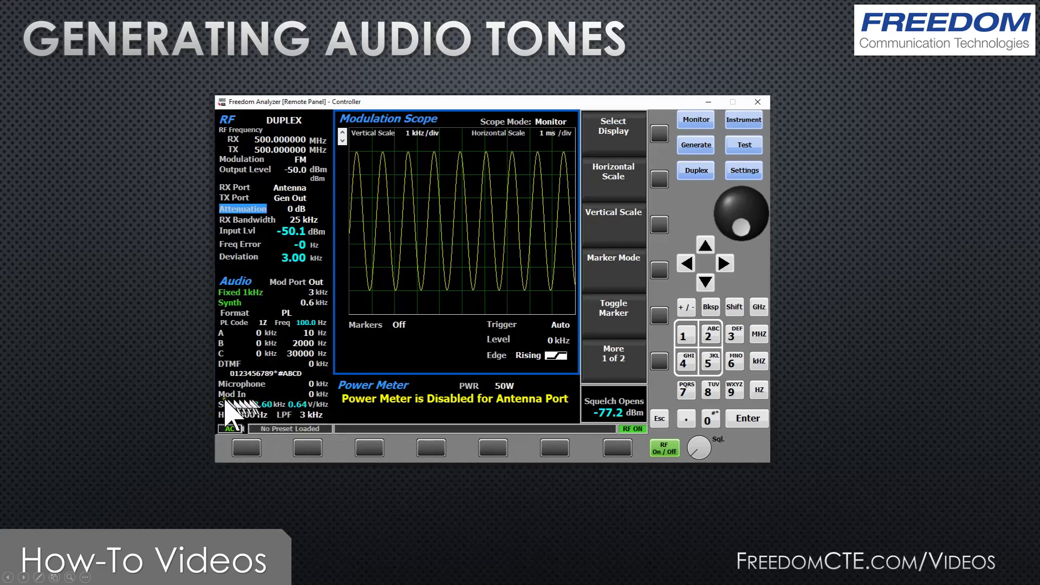
{"action": "left_click", "coordinate": [686, 360]}
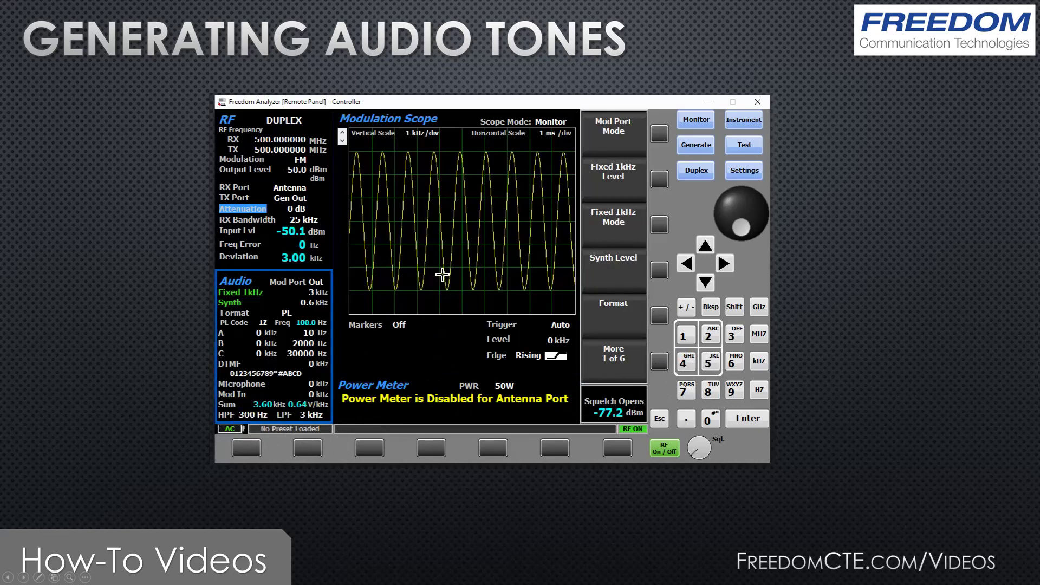
Step: Change the audio high-pass filter from 300 Hz to 1 Hz on page 6
{"action": "left_click", "coordinate": [660, 361]}
{"action": "left_click", "coordinate": [660, 362]}
{"action": "left_click", "coordinate": [660, 362]}
{"action": "left_click", "coordinate": [660, 362]}
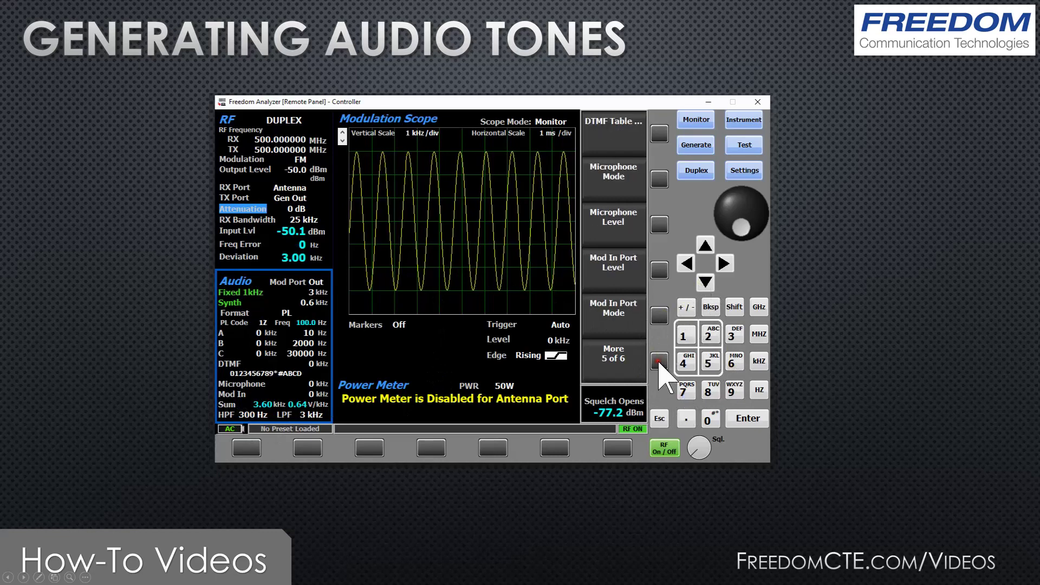
{"action": "left_click", "coordinate": [660, 362]}
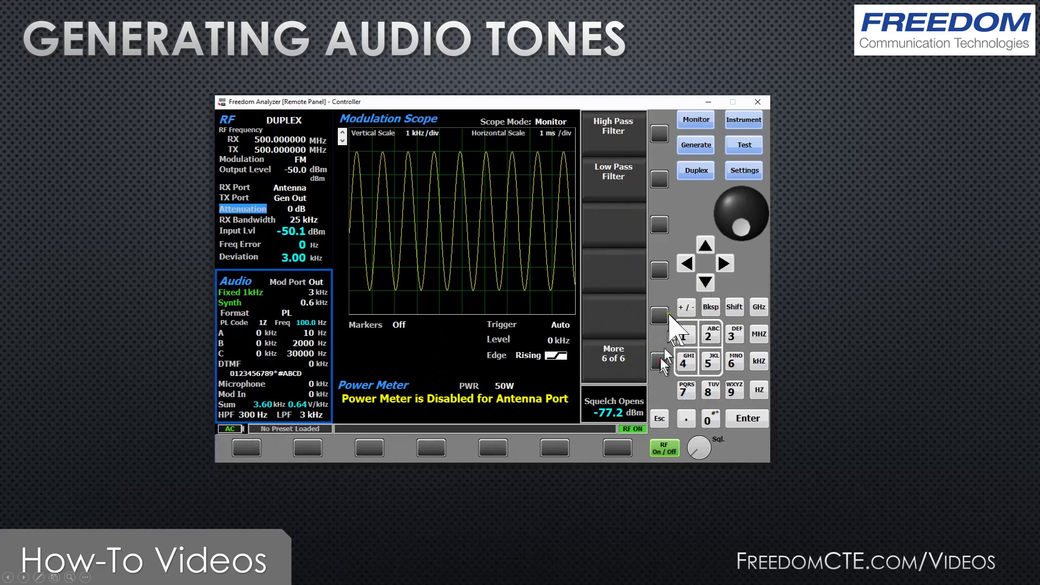
{"action": "left_click", "coordinate": [659, 133]}
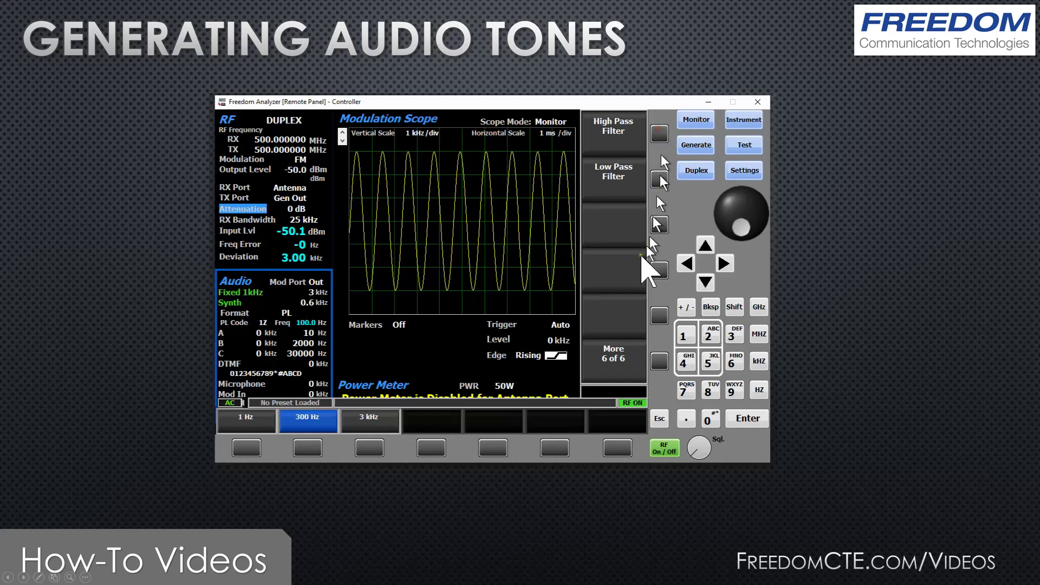
{"action": "left_click", "coordinate": [244, 447]}
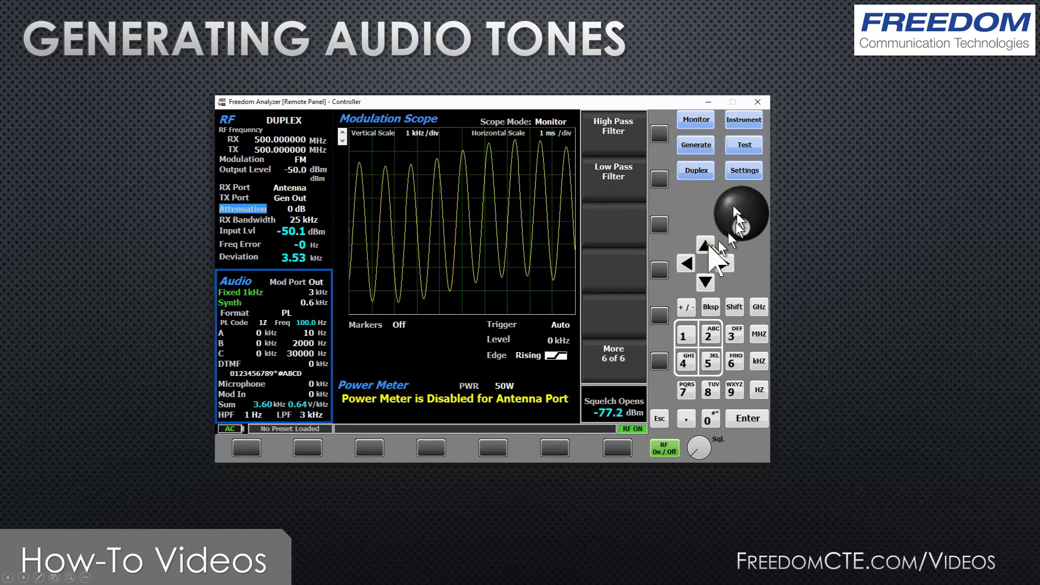
{"action": "left_click", "coordinate": [707, 304]}
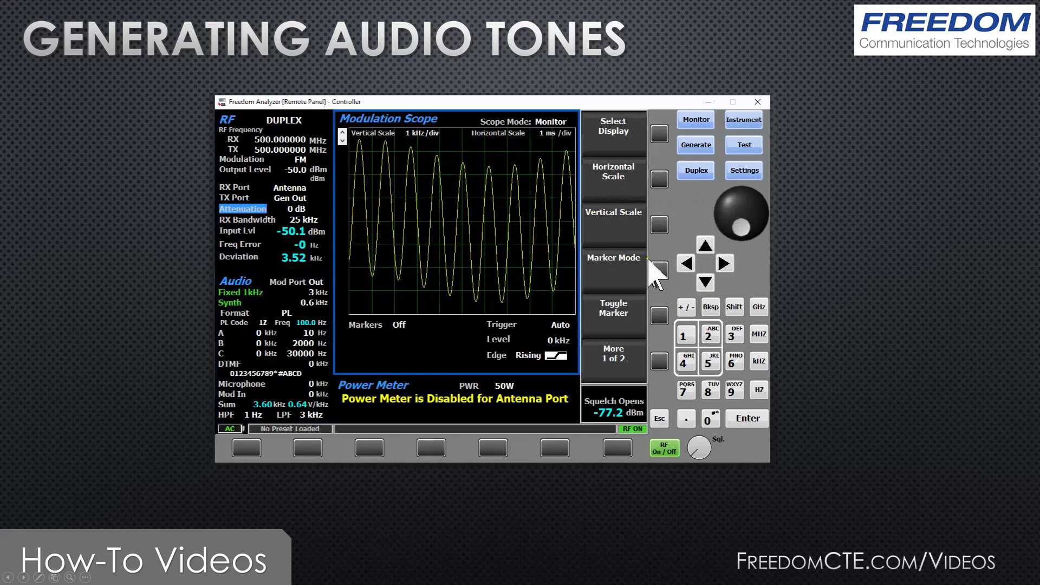
Step: Set the modulation scope's horizontal scale to 5 ms/div, then reselect the Audio panel
{"action": "left_click", "coordinate": [657, 181]}
{"action": "left_click", "coordinate": [705, 281]}
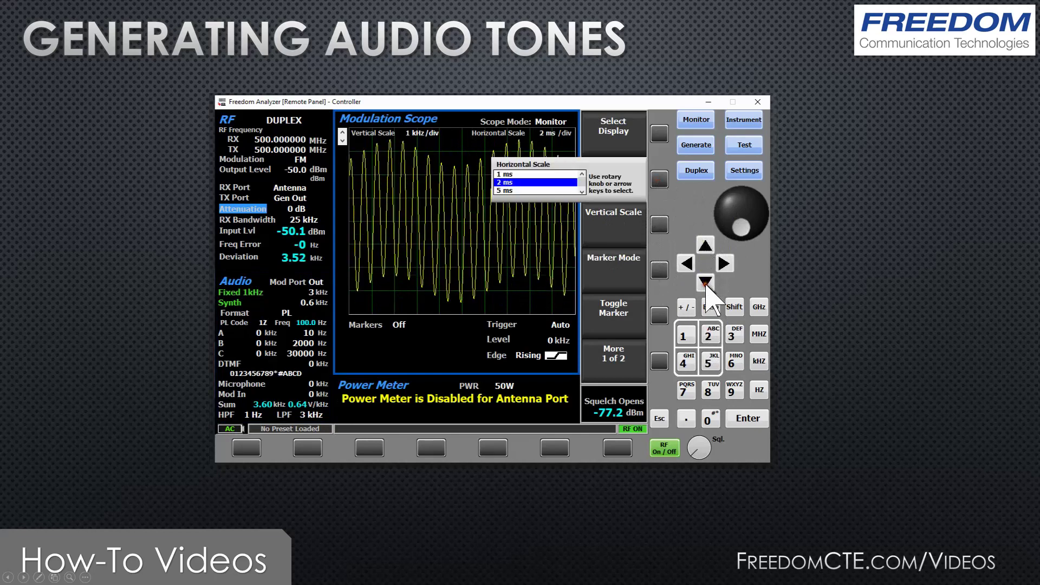
{"action": "left_click", "coordinate": [706, 281]}
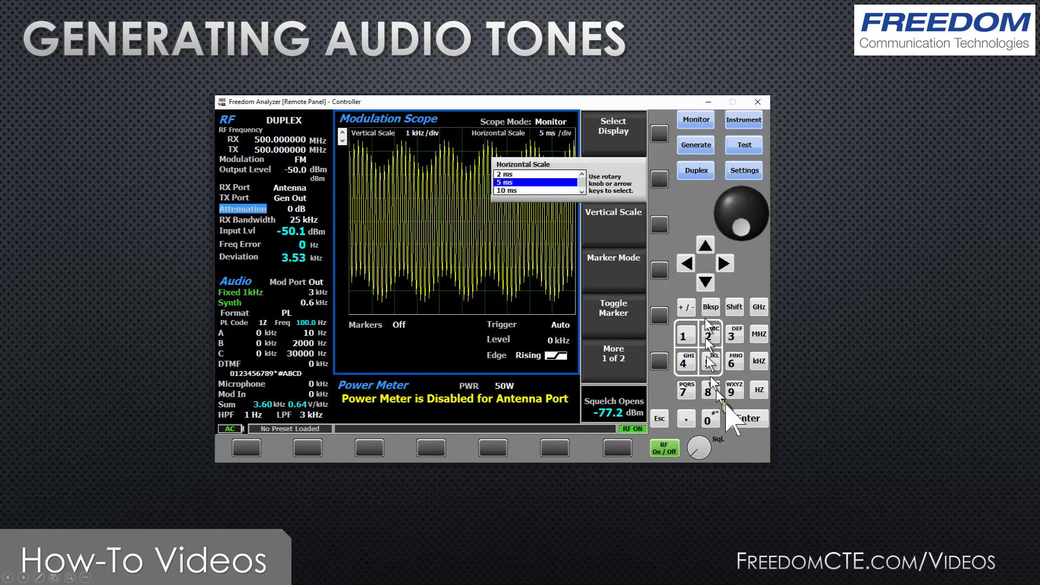
{"action": "left_click", "coordinate": [745, 420]}
{"action": "left_click", "coordinate": [320, 375]}
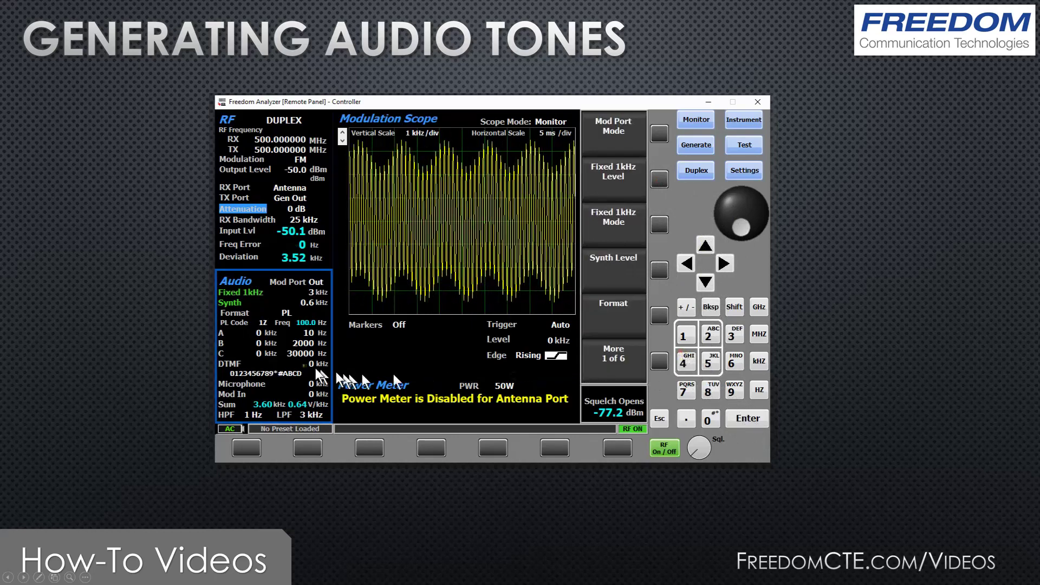
Step: Page to the audio filter settings and set the low-pass filter to 300 Hz
{"action": "left_click", "coordinate": [659, 361]}
{"action": "left_click", "coordinate": [658, 360]}
{"action": "left_click", "coordinate": [658, 361]}
{"action": "left_click", "coordinate": [659, 361]}
{"action": "left_click", "coordinate": [659, 361]}
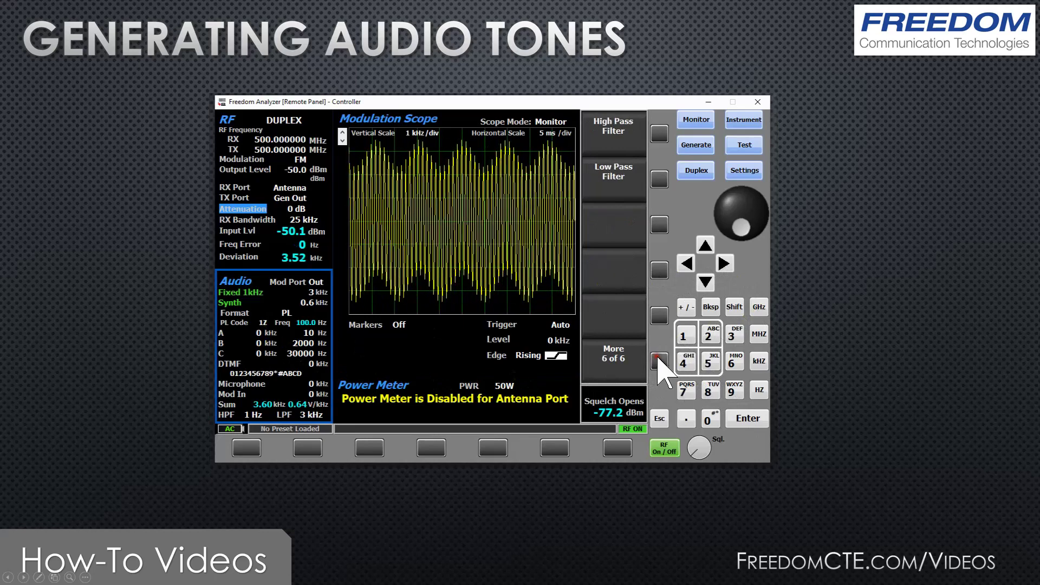
{"action": "left_click", "coordinate": [659, 179]}
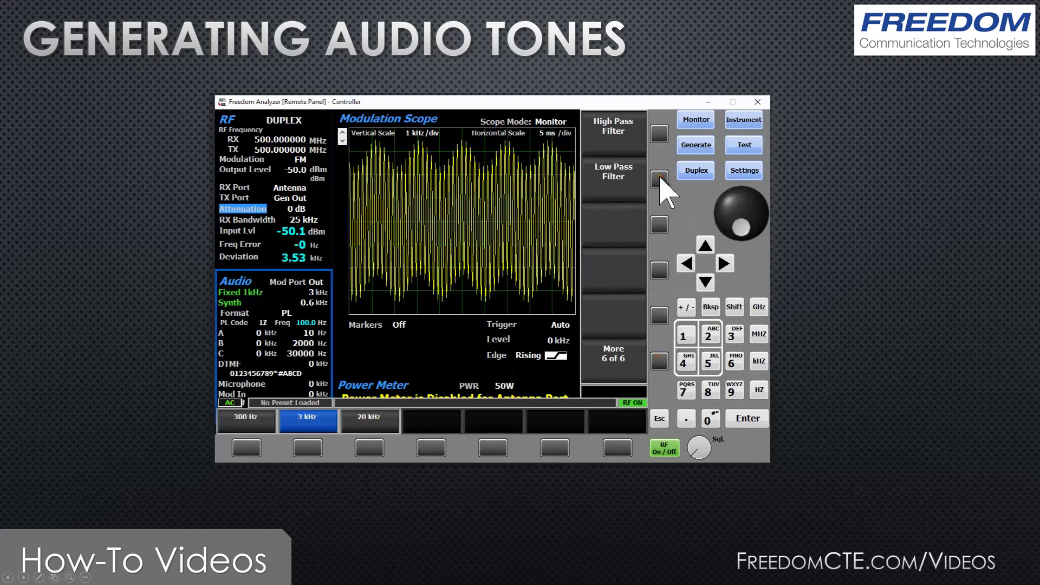
{"action": "left_click", "coordinate": [246, 448]}
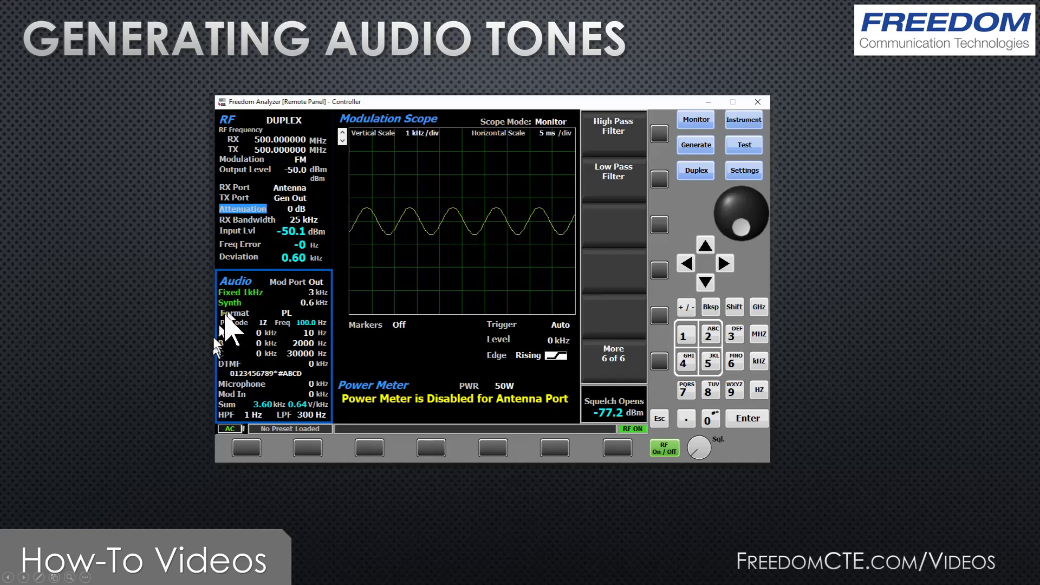
Step: Compare the scope with a 3 kHz low-pass filter, then return it to 300 Hz
{"action": "left_click", "coordinate": [658, 177]}
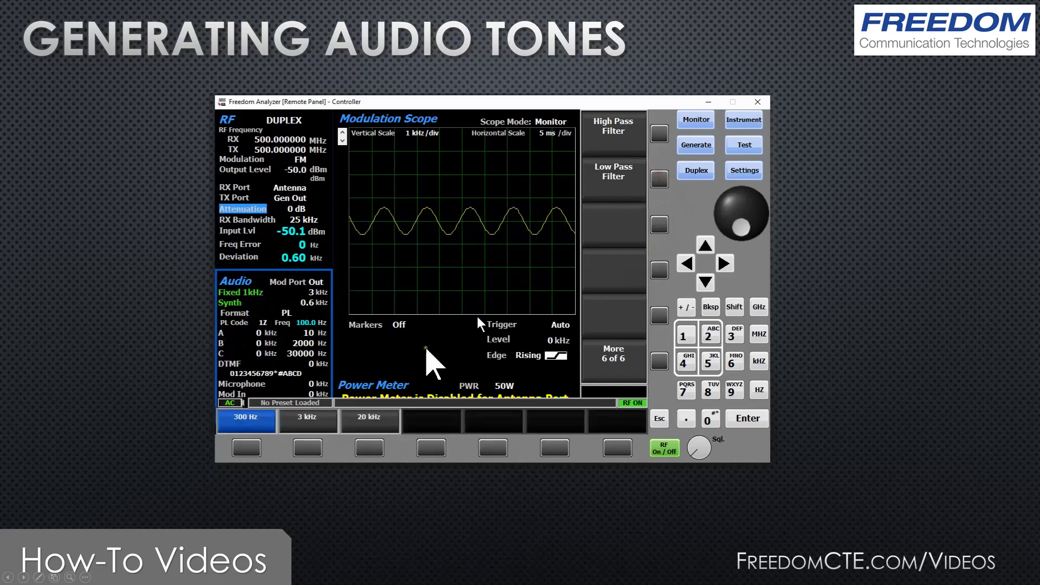
{"action": "left_click", "coordinate": [308, 447]}
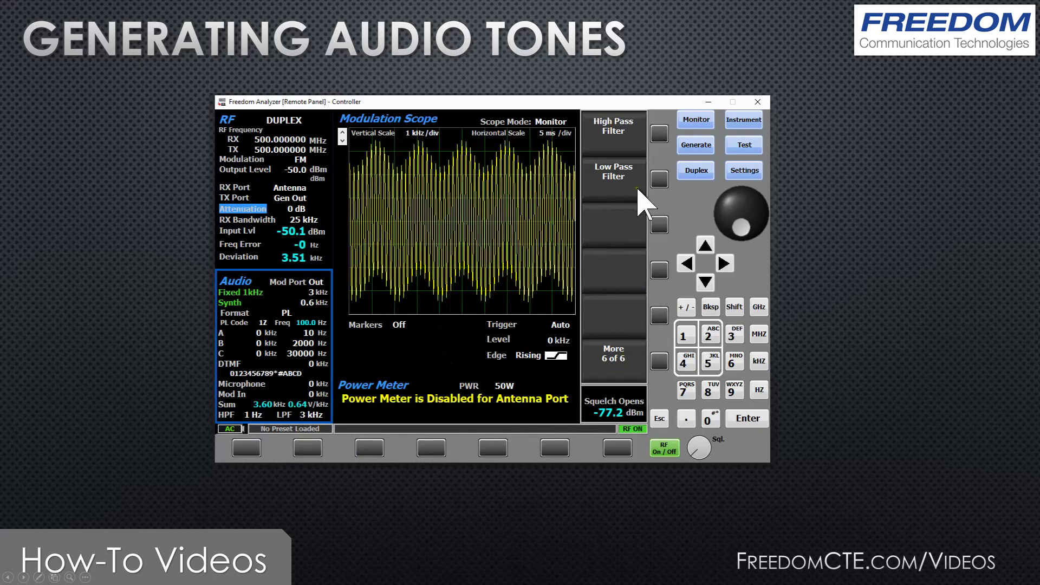
{"action": "left_click", "coordinate": [659, 180]}
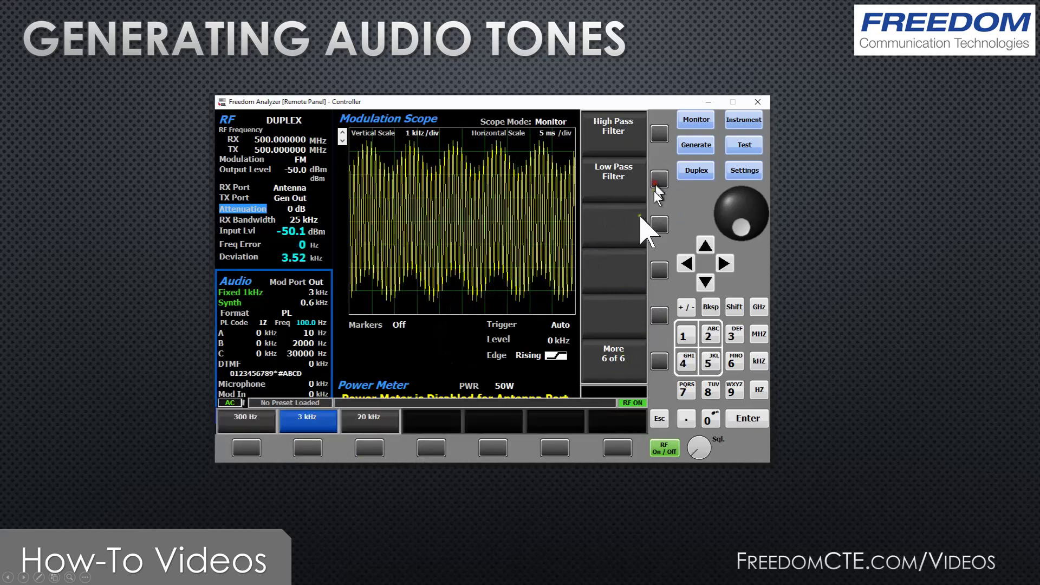
{"action": "left_click", "coordinate": [247, 447]}
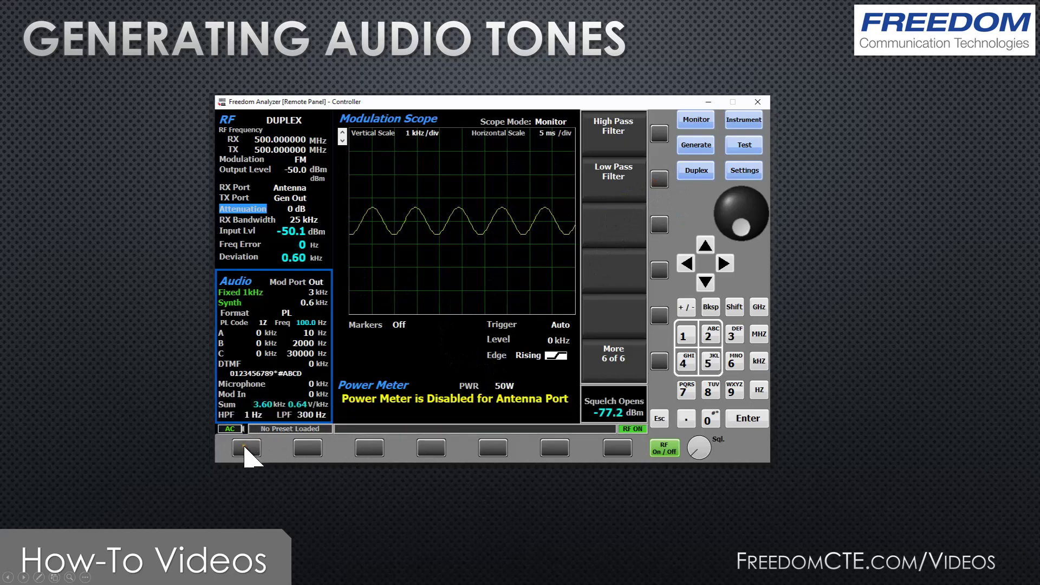